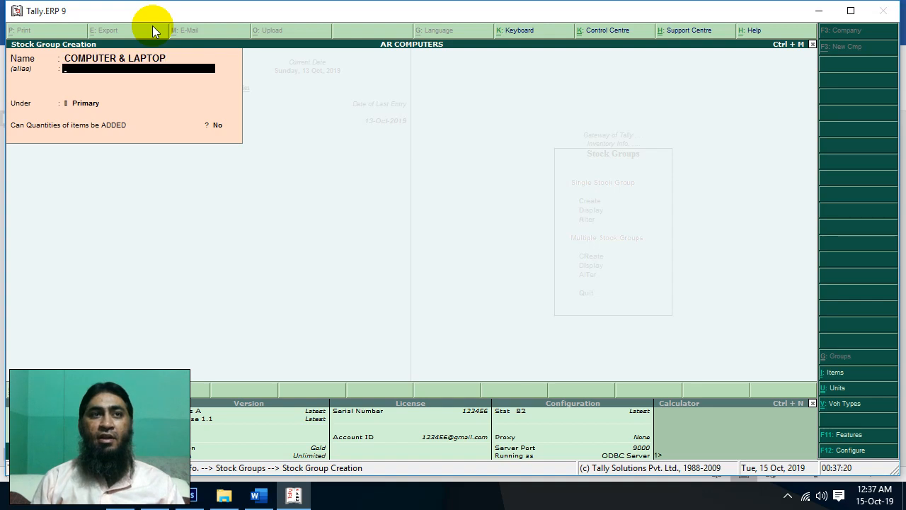
Finish the COMPUTER & LAPTOP stock group under Primary with item quantity addition set to Yes, and save it.
{"action": "key", "text": "Return"}
{"action": "key", "text": "Return"}
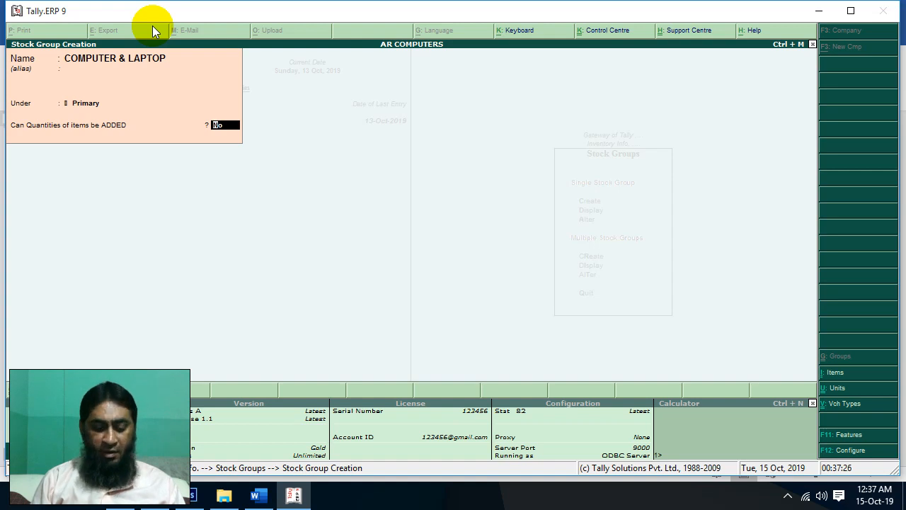
{"action": "type", "text": "y"}
{"action": "key", "text": "Return"}
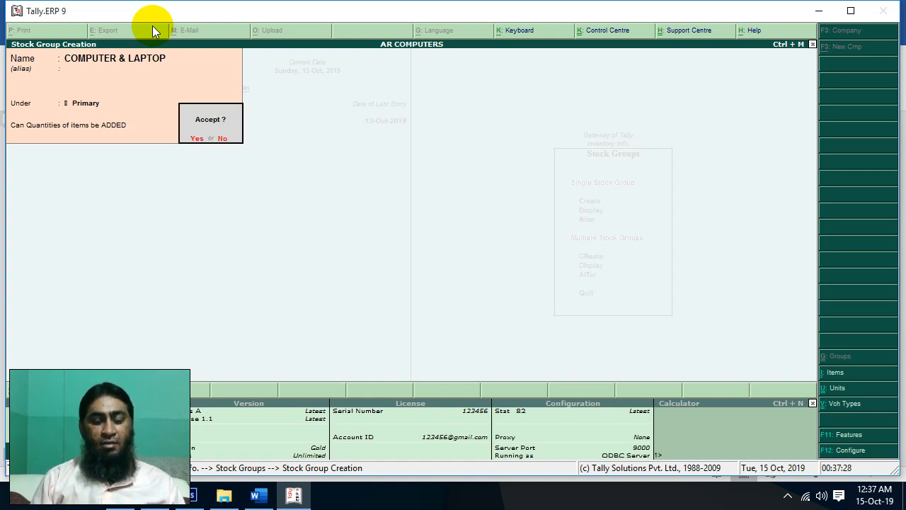
{"action": "key", "text": "Return"}
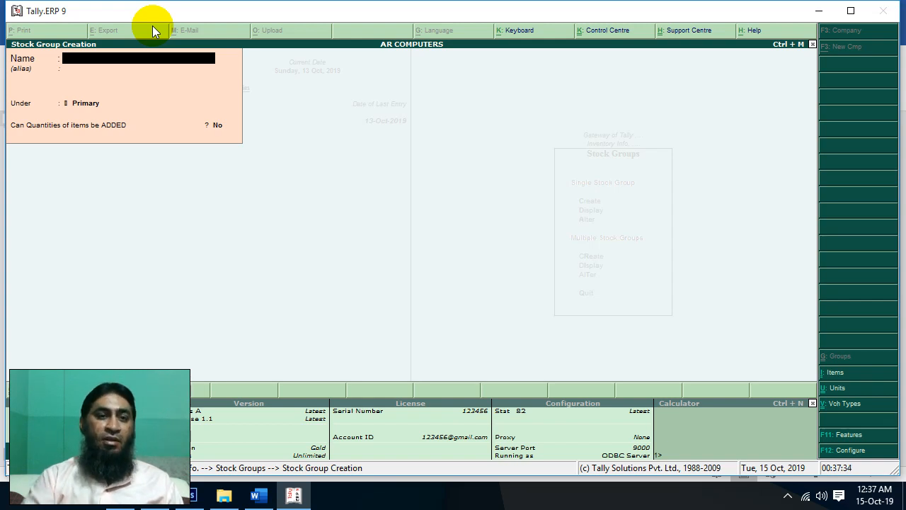
Check the product hierarchy in the Word document, and create the stock group COMPUTER under COMPUTER & LAPTOP in Tally.
{"action": "left_click", "coordinate": [255, 496]}
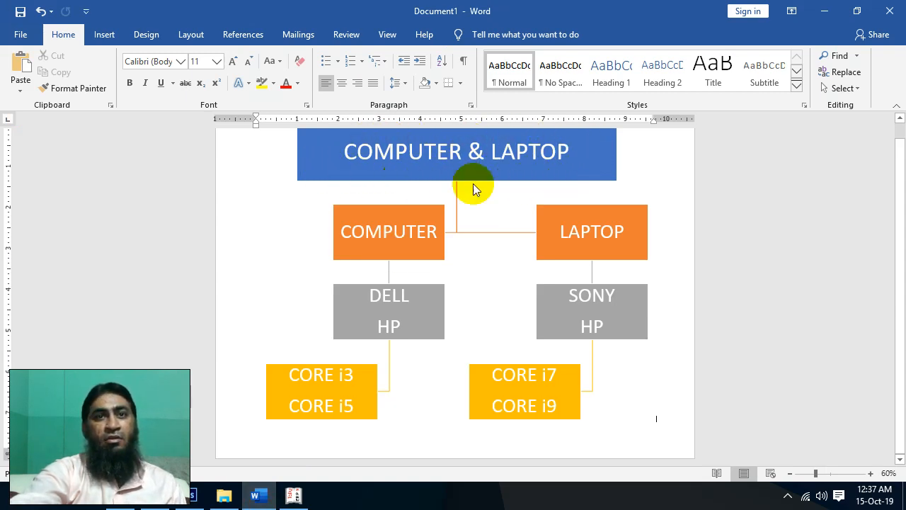
{"action": "left_click", "coordinate": [823, 13]}
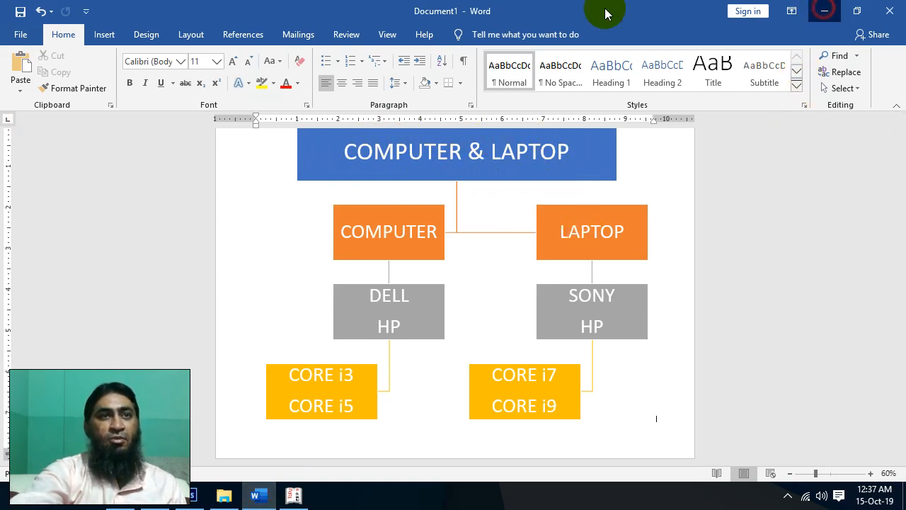
{"action": "type", "text": "COMPUTER"}
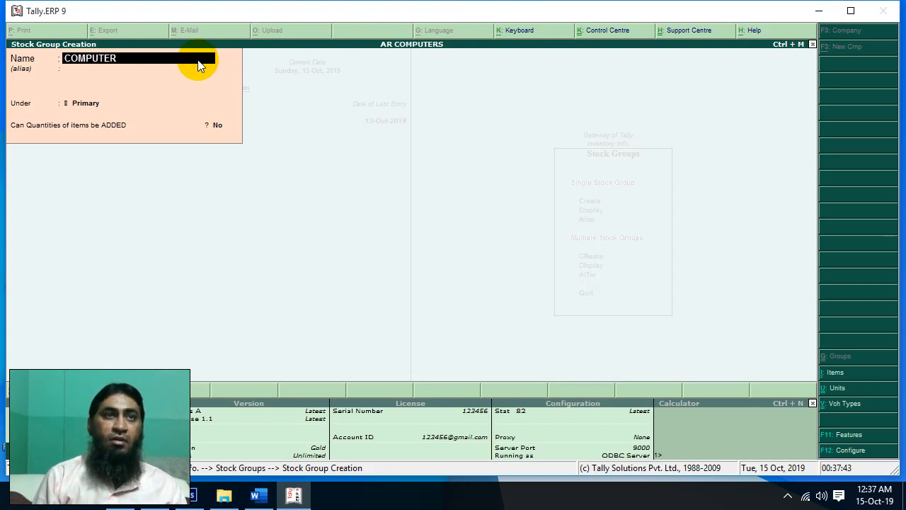
{"action": "key", "text": "Return"}
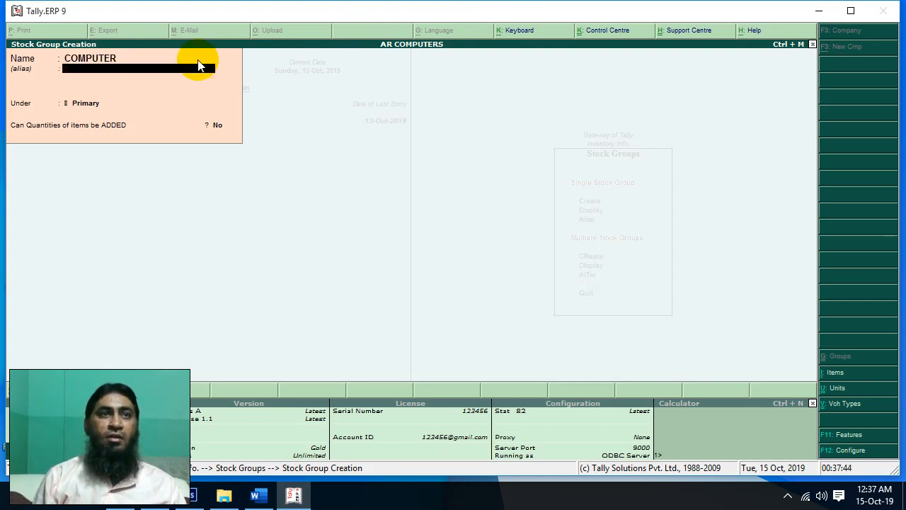
{"action": "key", "text": "Return"}
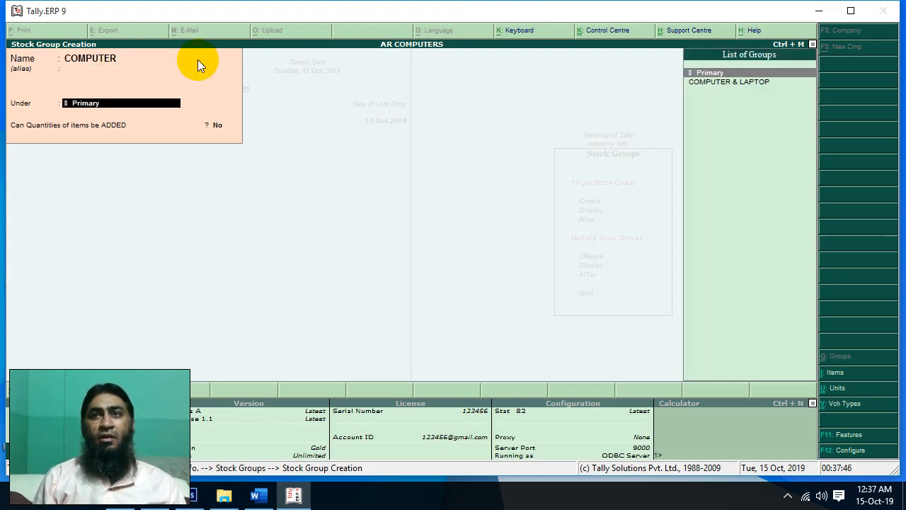
{"action": "key", "text": "Down"}
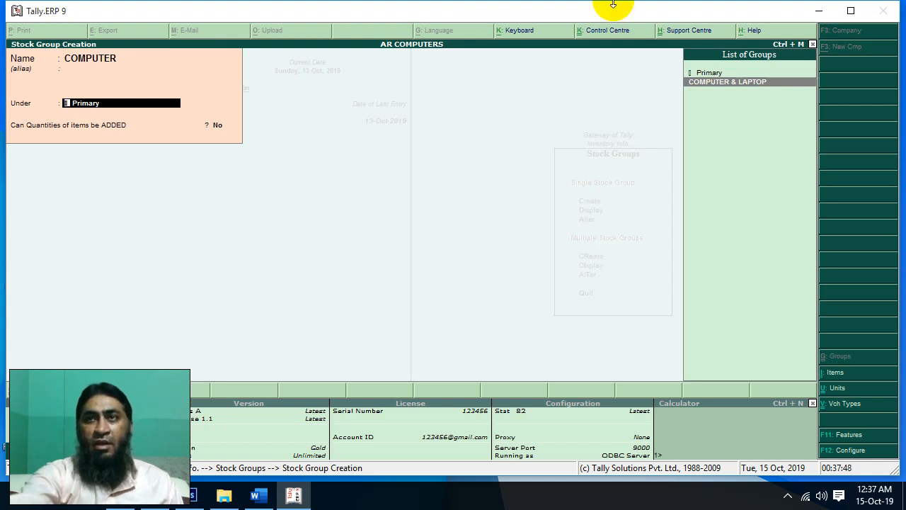
{"action": "left_click", "coordinate": [751, 88]}
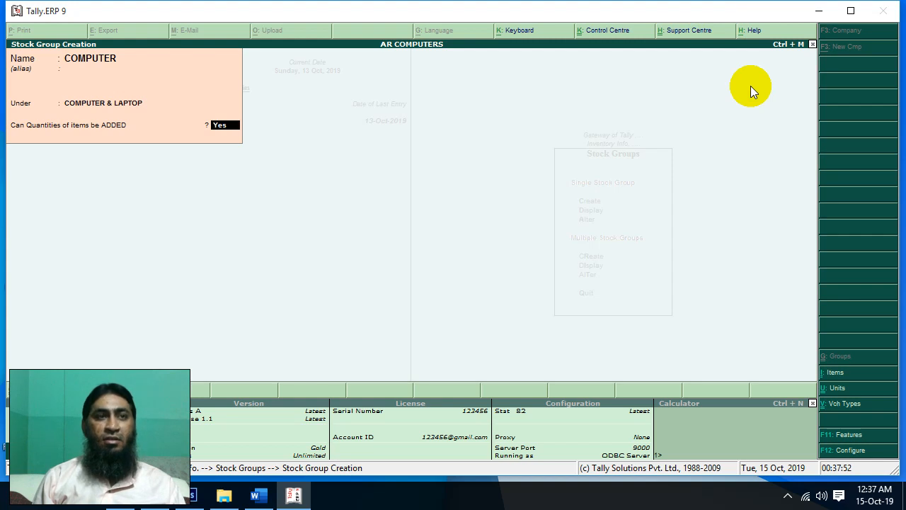
{"action": "key", "text": "Return"}
{"action": "key", "text": "Return"}
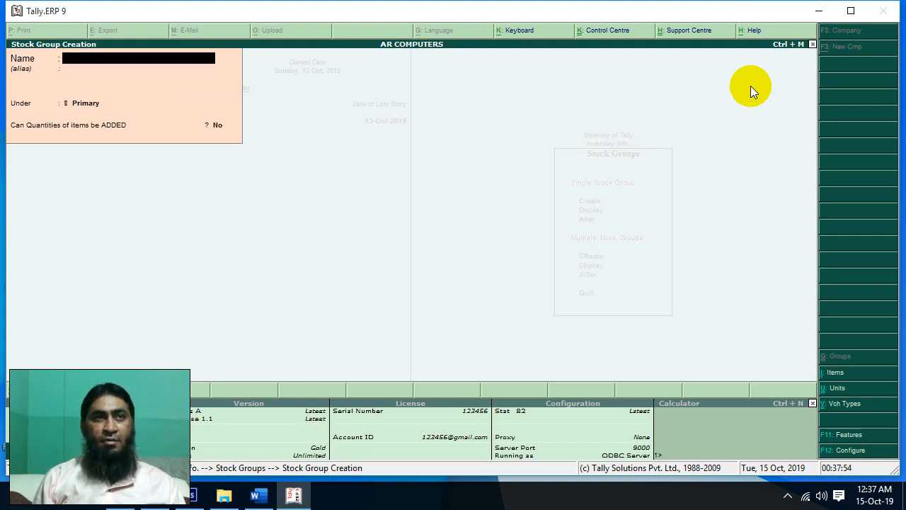
Create the stock group LAPTOP under Primary with item quantity addition set to Yes.
{"action": "type", "text": "LAPTOP"}
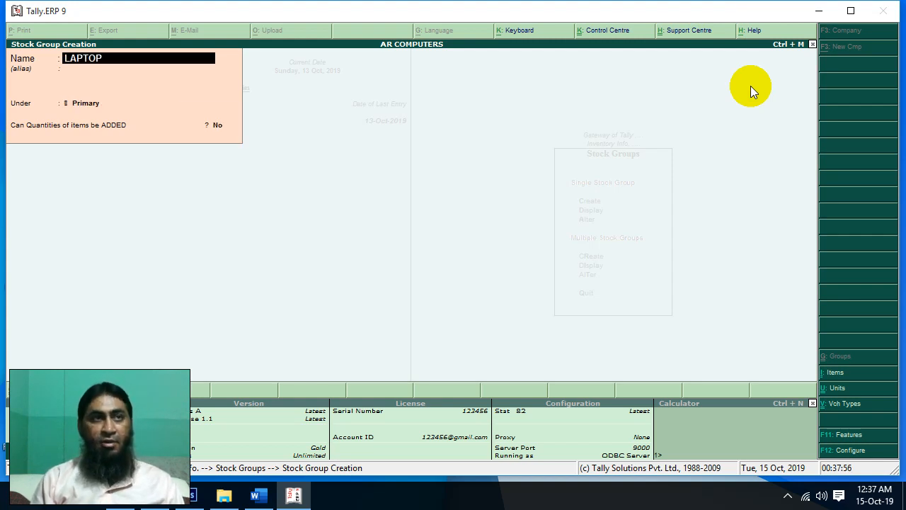
{"action": "key", "text": "Return"}
{"action": "key", "text": "Return"}
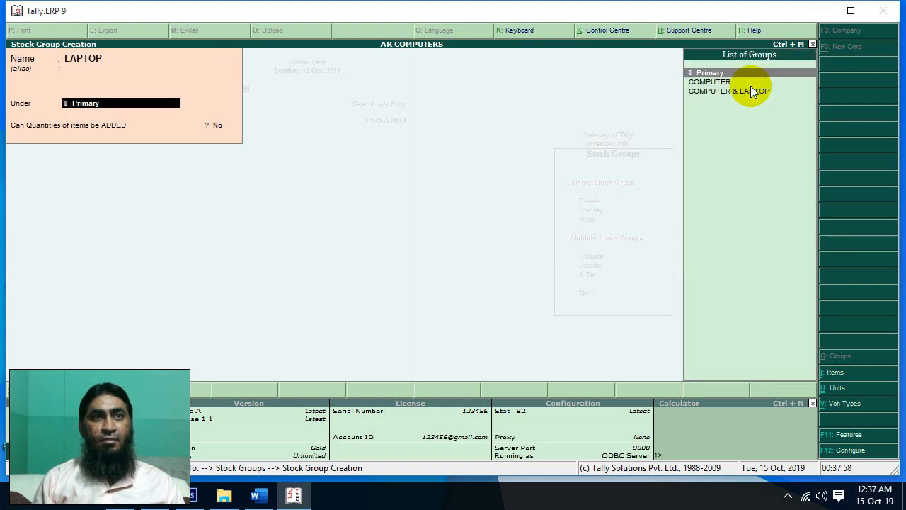
{"action": "key", "text": "Return"}
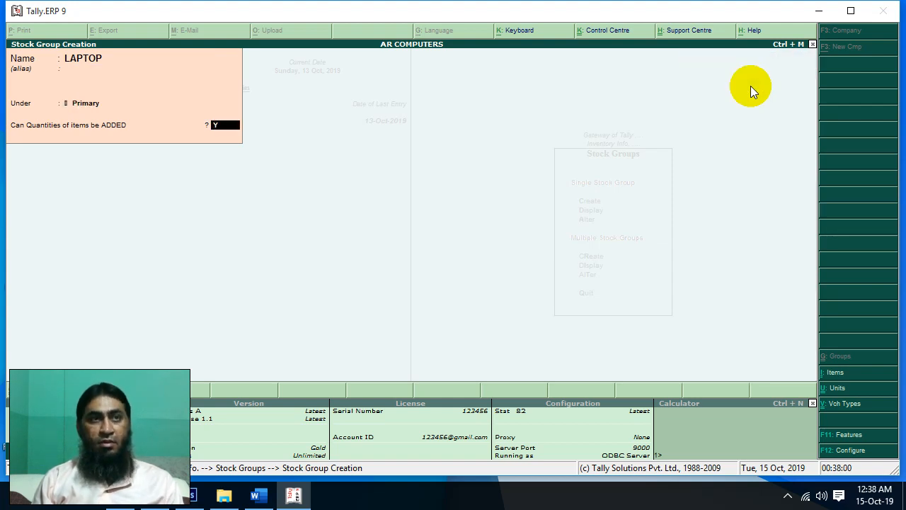
{"action": "key", "text": "Return"}
{"action": "key", "text": "Return"}
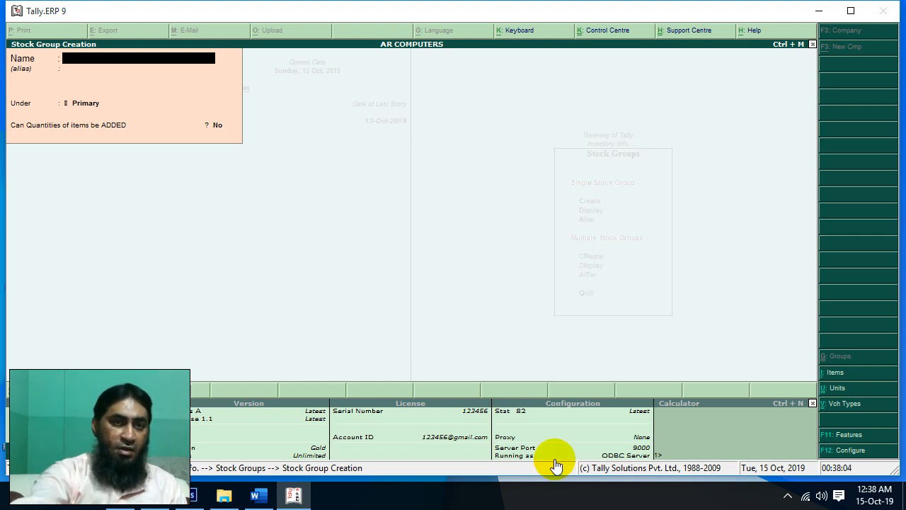
Check the brands in the Word hierarchy, and create the stock group DELL under COMPUTER in Tally.
{"action": "left_click", "coordinate": [255, 495]}
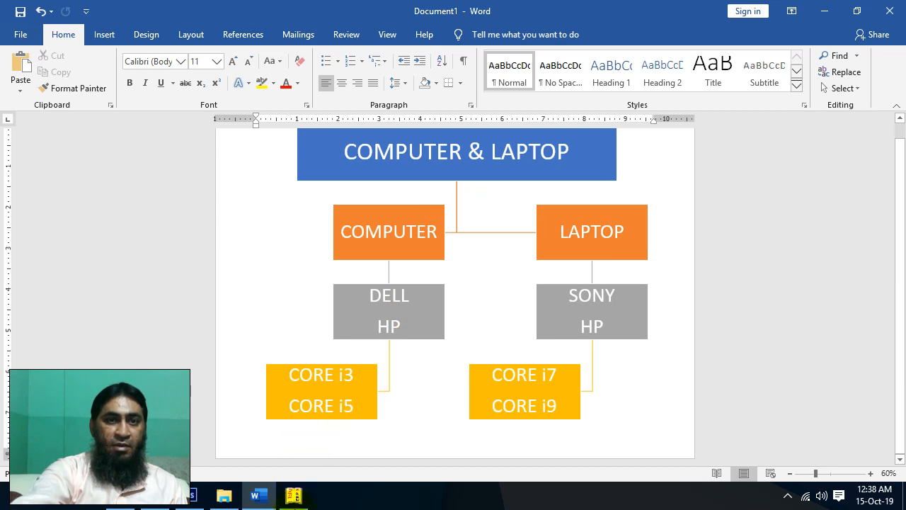
{"action": "left_click", "coordinate": [294, 495]}
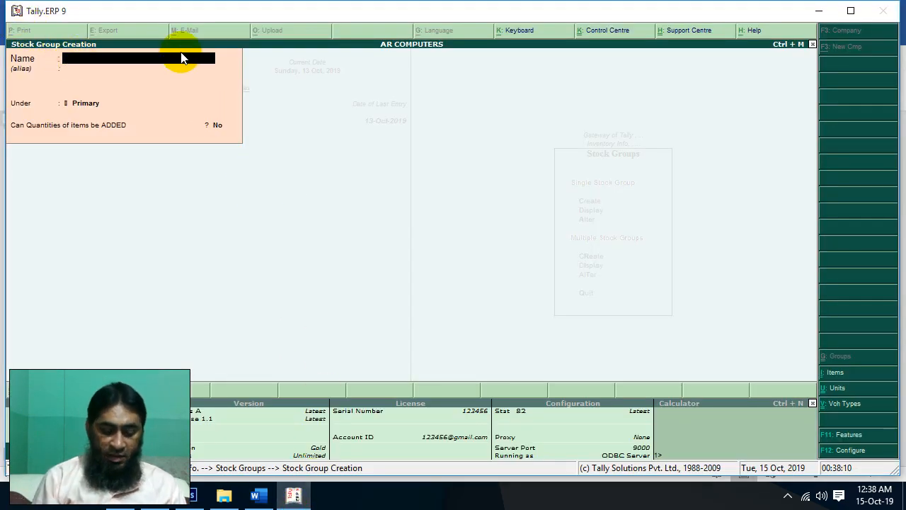
{"action": "type", "text": "DELL"}
{"action": "key", "text": "Return"}
{"action": "key", "text": "Return"}
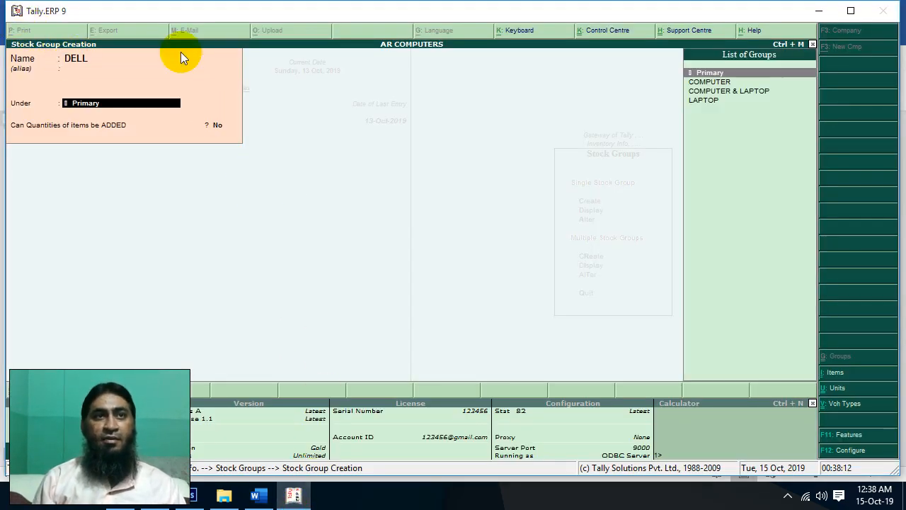
{"action": "key", "text": "Down"}
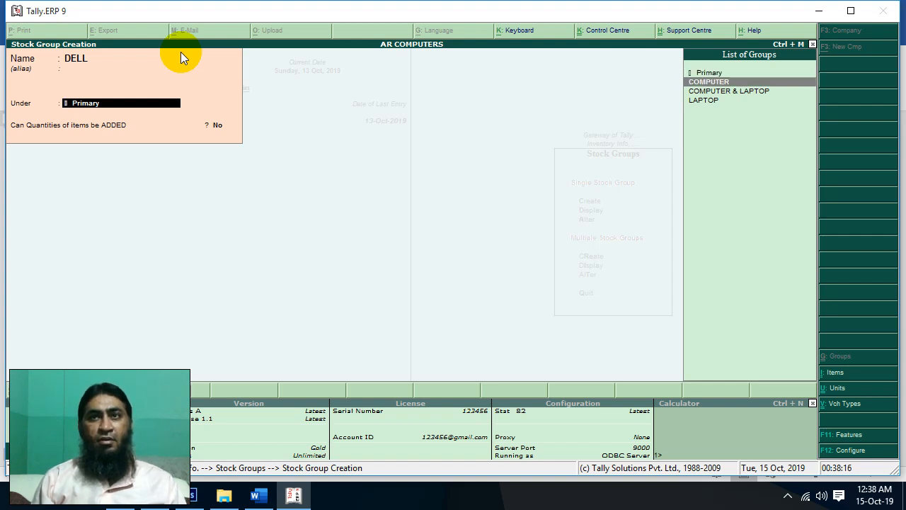
{"action": "key", "text": "Return"}
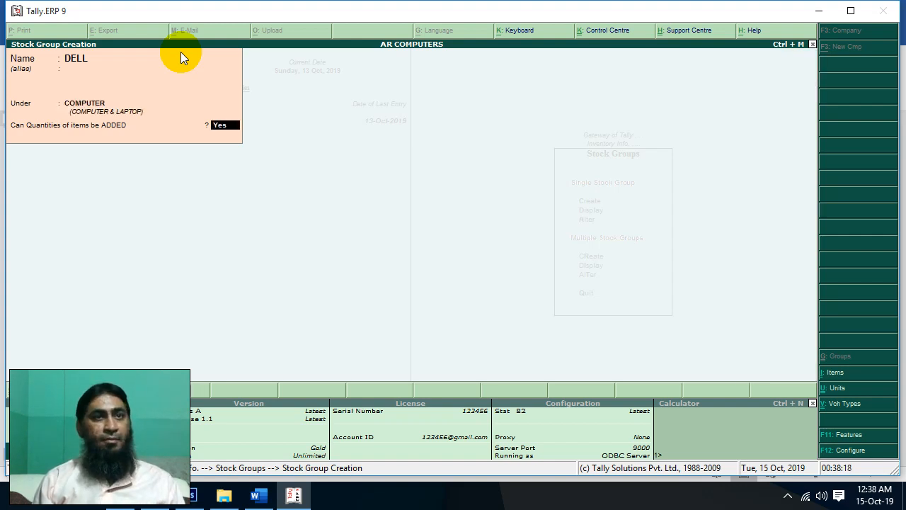
{"action": "key", "text": "Return"}
{"action": "key", "text": "Return"}
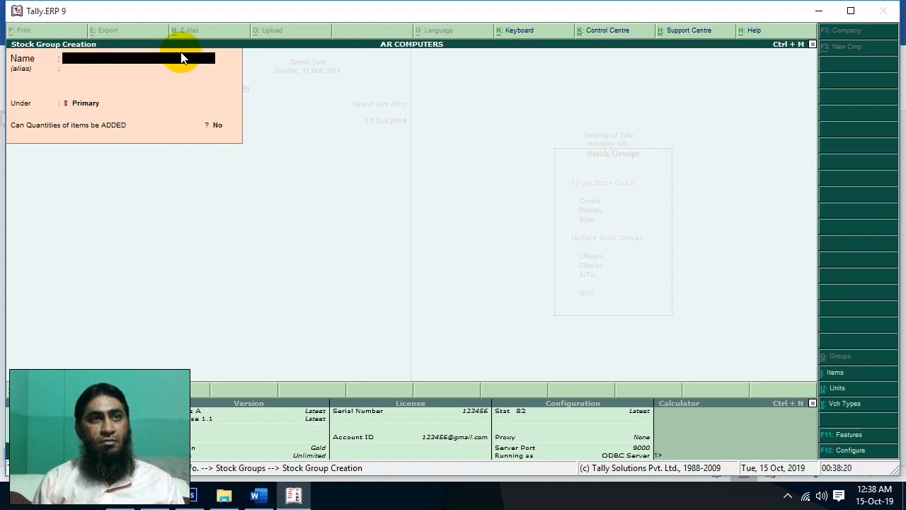
Create the stock group HP under Primary with item quantity addition set to Yes.
{"action": "type", "text": "H"}
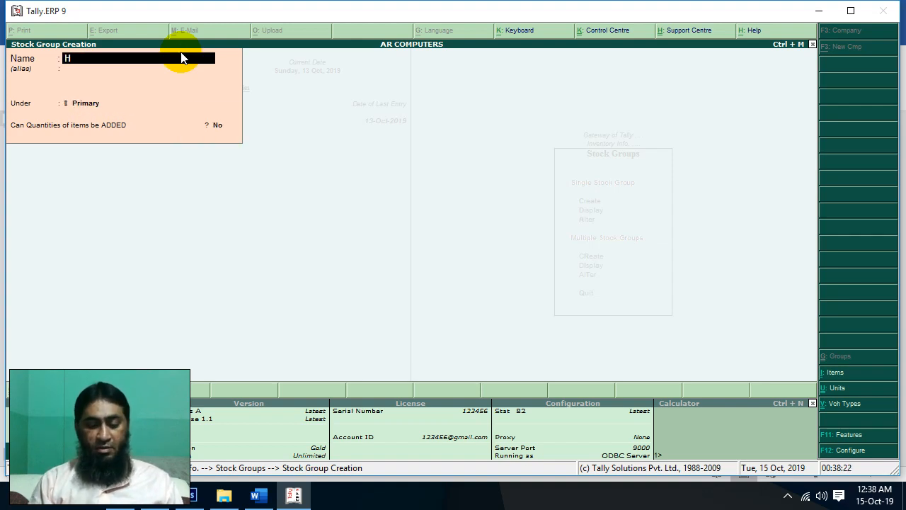
{"action": "type", "text": "P"}
{"action": "key", "text": "Return"}
{"action": "key", "text": "Return"}
{"action": "key", "text": "Return"}
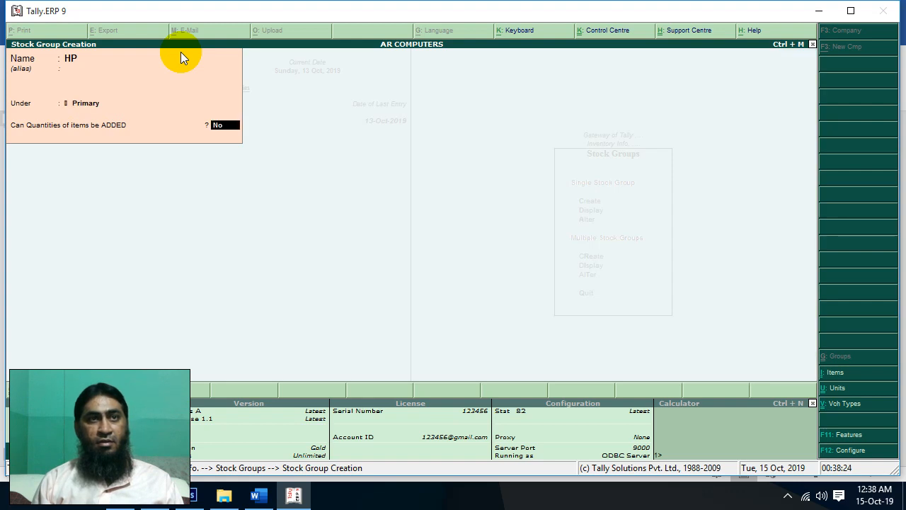
{"action": "type", "text": "YE"}
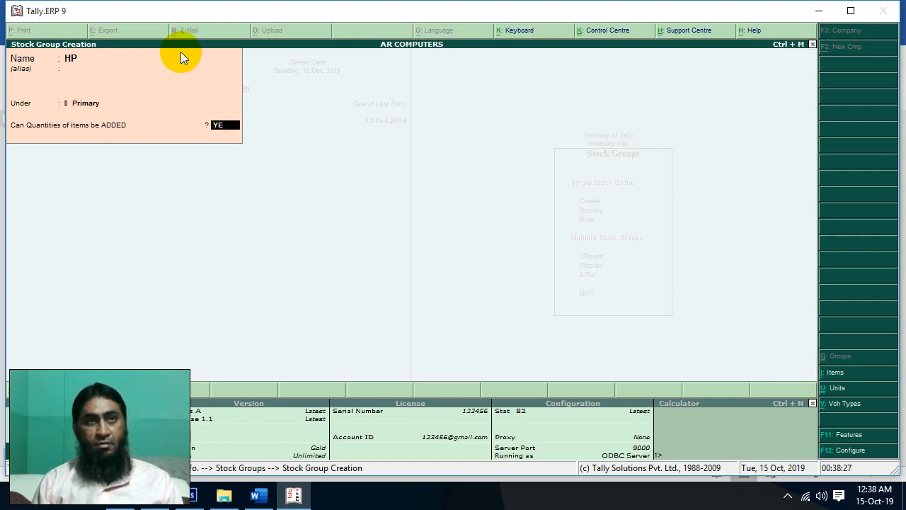
{"action": "key", "text": "Return"}
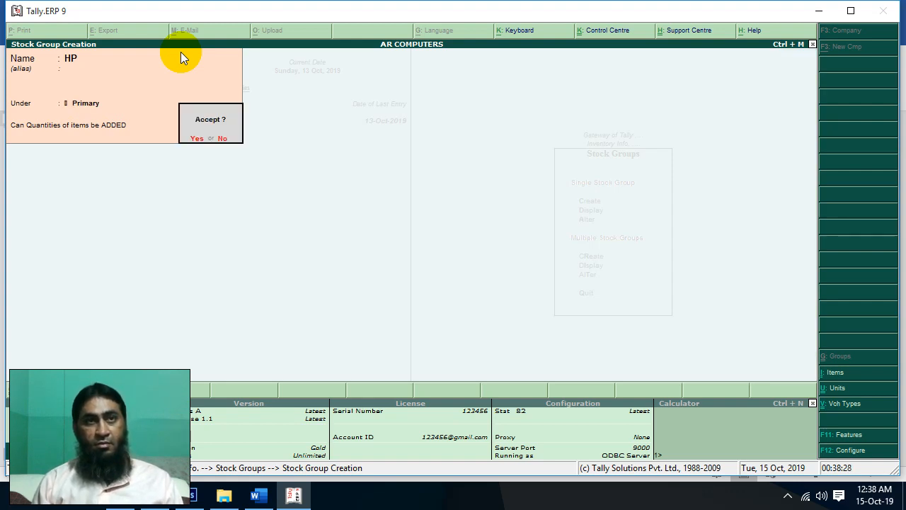
{"action": "key", "text": "Return"}
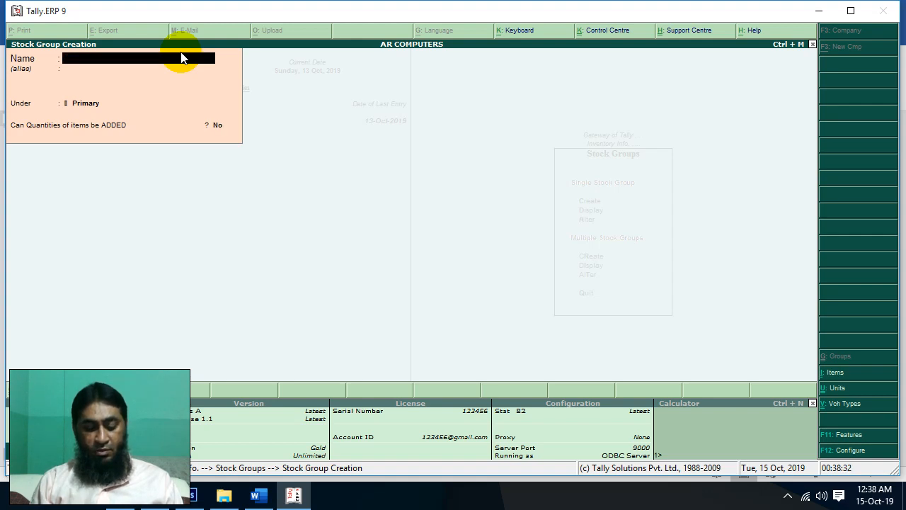
{"action": "type", "text": "SONY"}
{"action": "key", "text": "Return"}
{"action": "key", "text": "Return"}
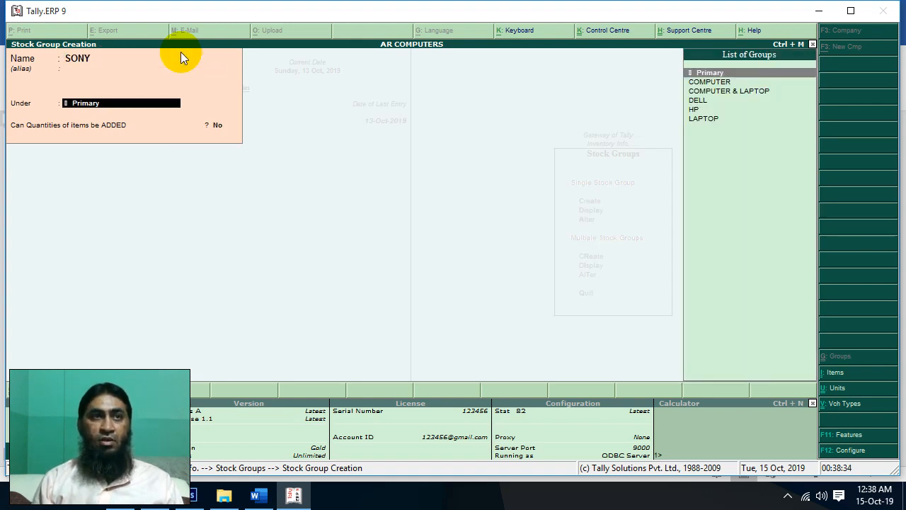
{"action": "key", "text": "Down"}
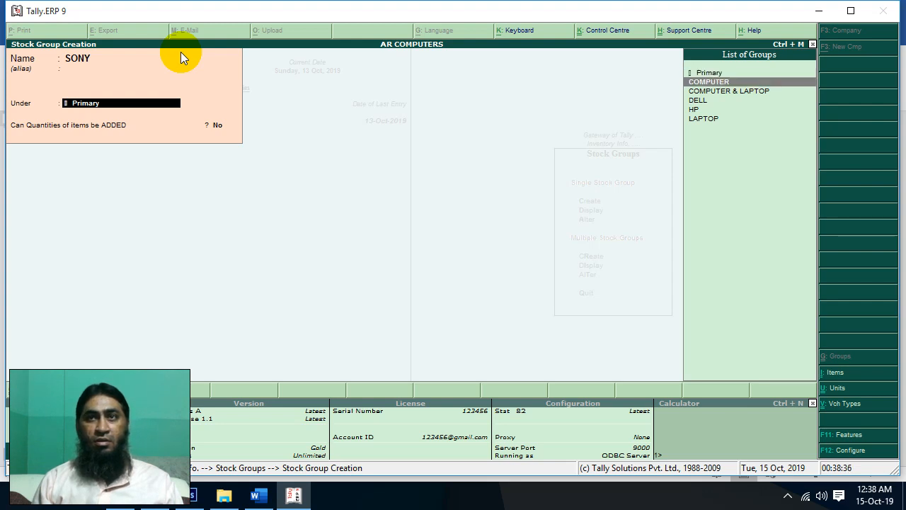
{"action": "key", "text": "Down"}
{"action": "key", "text": "Down"}
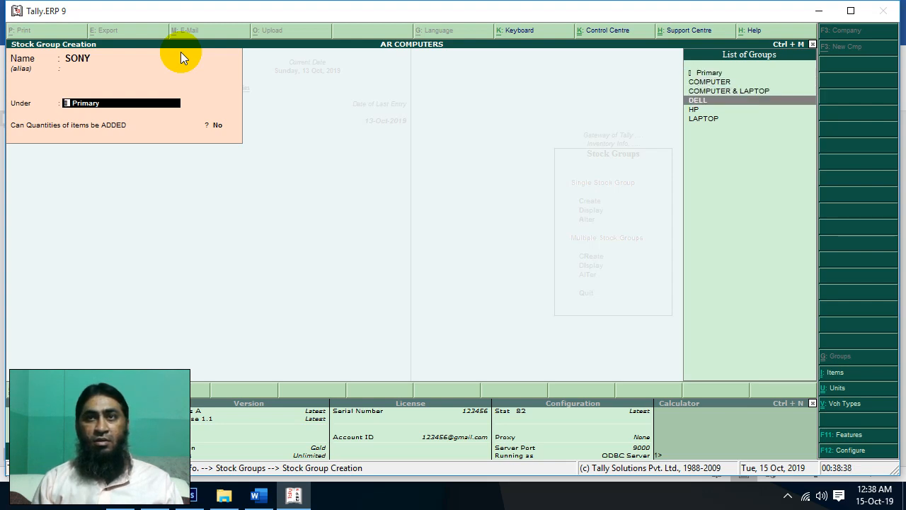
{"action": "key", "text": "Down"}
{"action": "key", "text": "Down"}
{"action": "key", "text": "Return"}
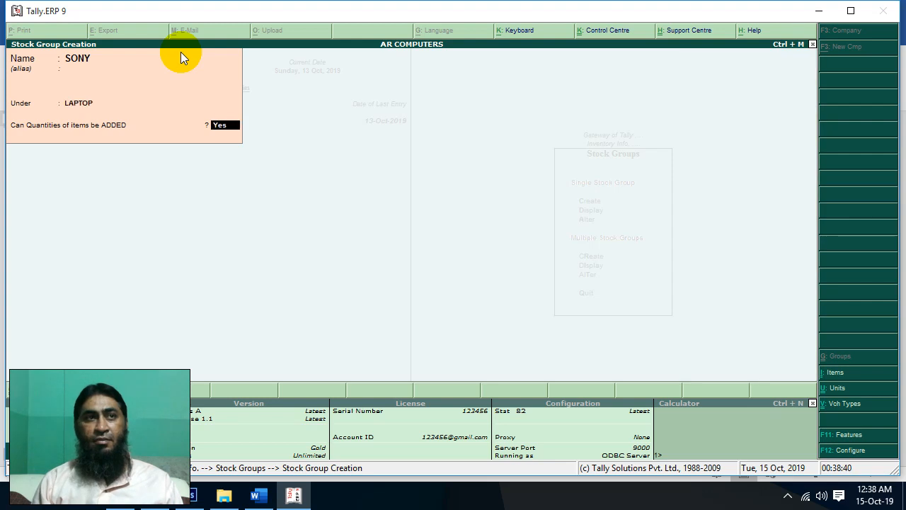
{"action": "key", "text": "BackSpace"}
{"action": "key", "text": "Up"}
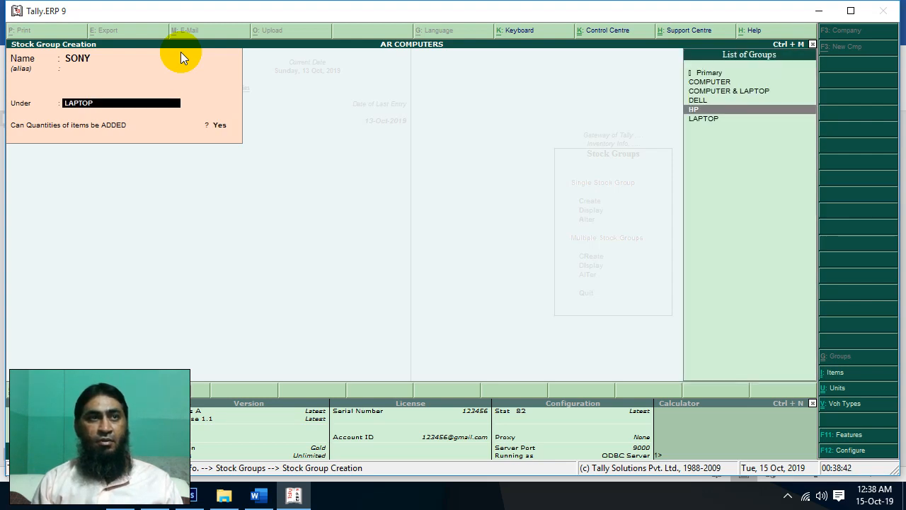
{"action": "key", "text": "Up"}
{"action": "key", "text": "Escape"}
{"action": "key", "text": "Escape"}
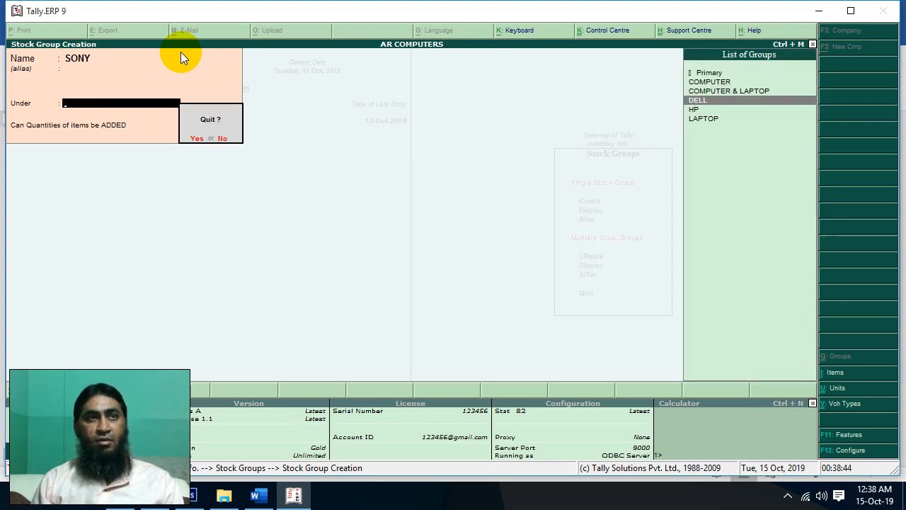
{"action": "key", "text": "y"}
{"action": "key", "text": "Return"}
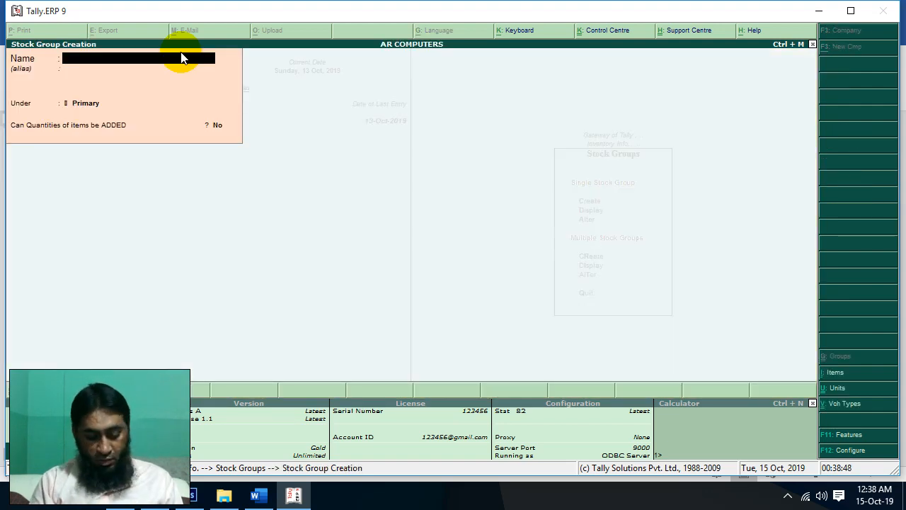
Create the stock group SONY (L) under LAPTOP.
{"action": "type", "text": "SONY (LAPTOP)"}
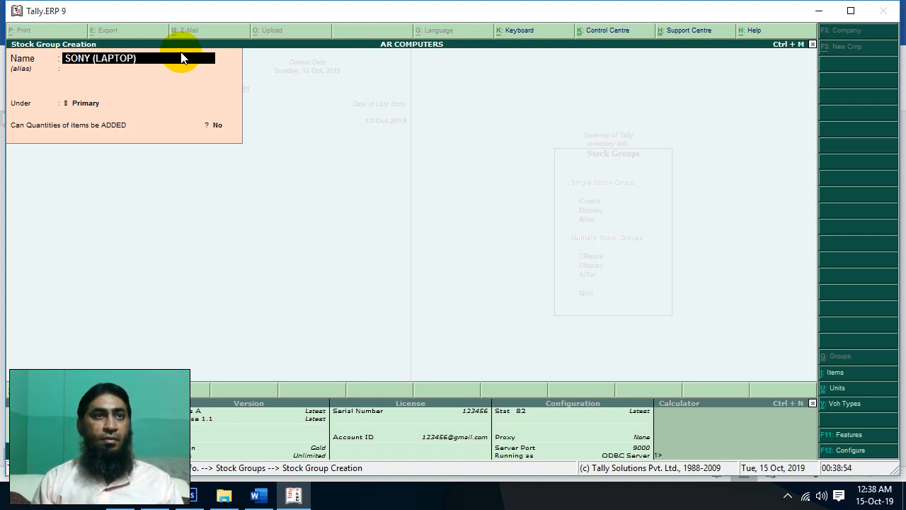
{"action": "key", "text": "BackSpace"}
{"action": "key", "text": "BackSpace"}
{"action": "key", "text": "BackSpace"}
{"action": "key", "text": "BackSpace"}
{"action": "key", "text": "BackSpace"}
{"action": "key", "text": "BackSpace"}
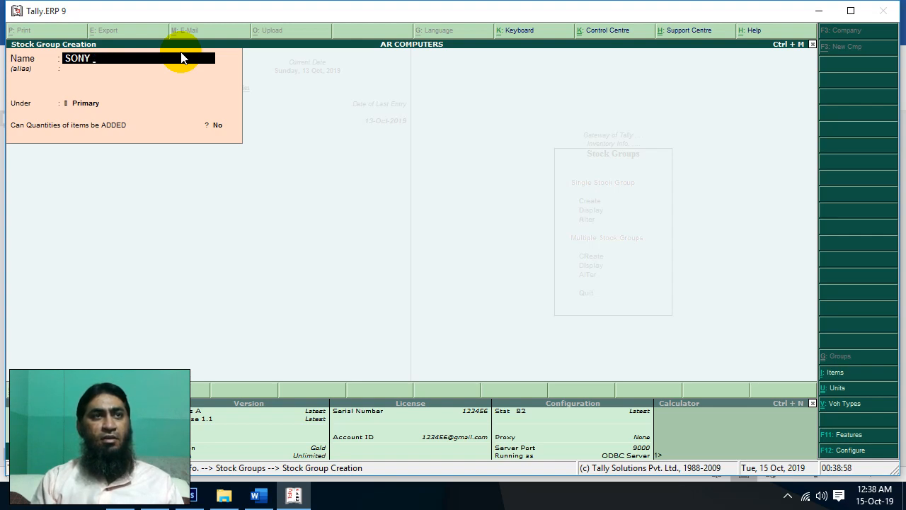
{"action": "type", "text": "(L)"}
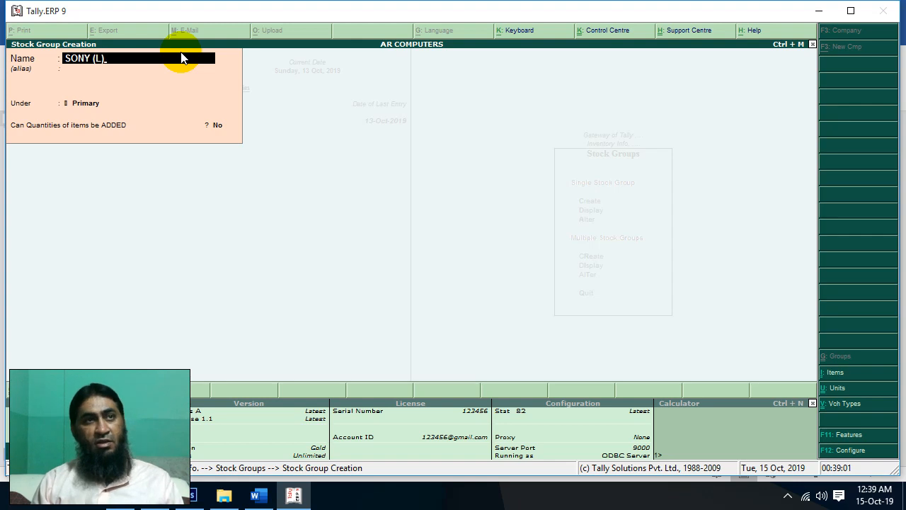
{"action": "key", "text": "Return"}
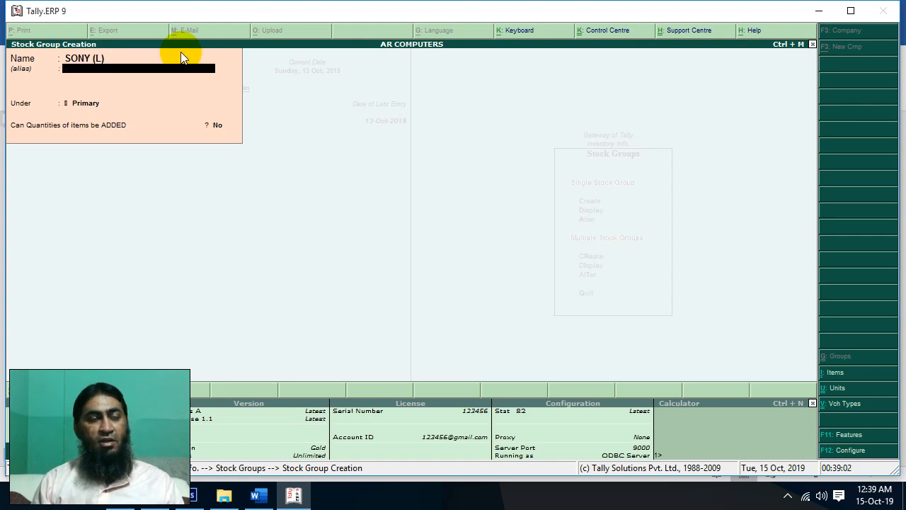
{"action": "key", "text": "Return"}
{"action": "key", "text": "Down"}
{"action": "key", "text": "Down"}
{"action": "key", "text": "Down"}
{"action": "key", "text": "Down"}
{"action": "key", "text": "Down"}
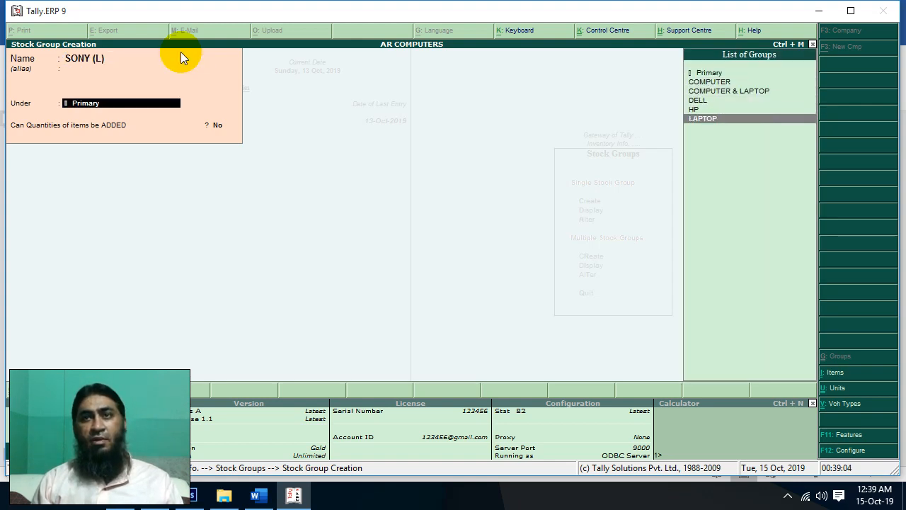
{"action": "key", "text": "Return"}
{"action": "key", "text": "Return"}
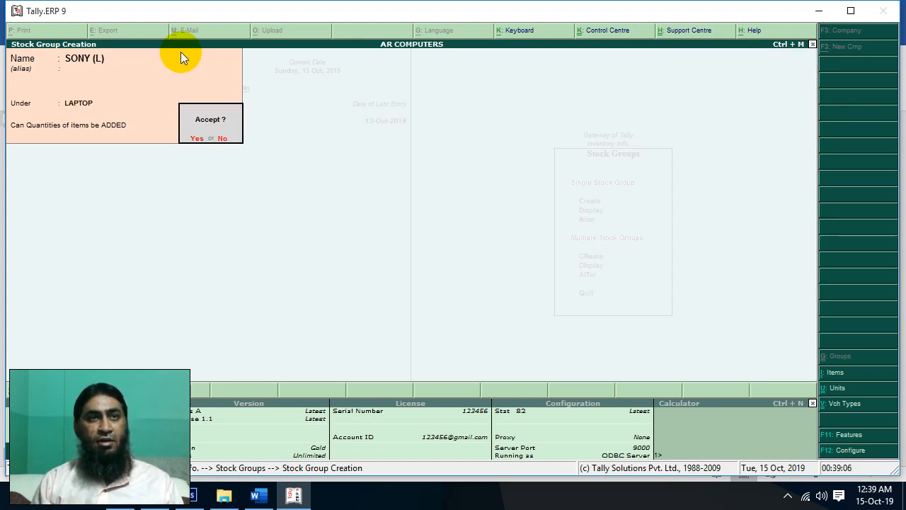
{"action": "key", "text": "Return"}
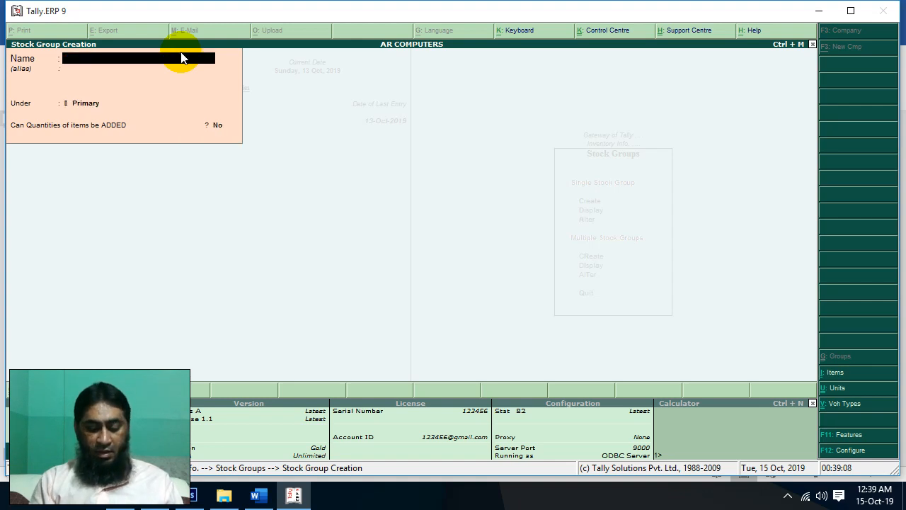
Create the stock group HP(L) under LAPTOP, and leave stock group creation.
{"action": "type", "text": "HP"}
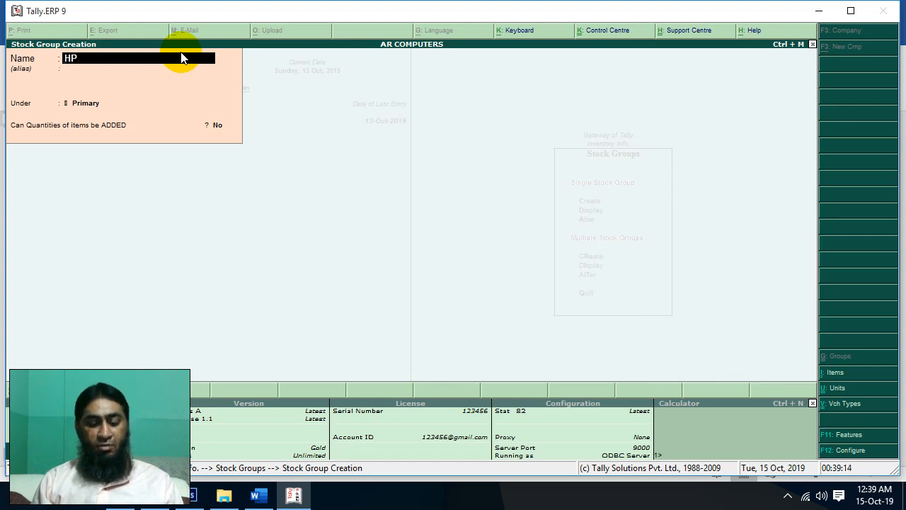
{"action": "type", "text": "(L)"}
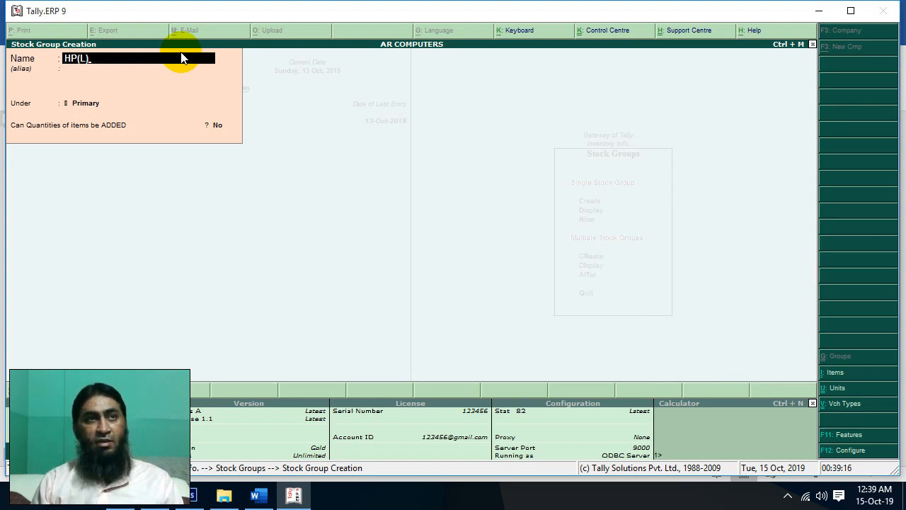
{"action": "key", "text": "Return"}
{"action": "key", "text": "Return"}
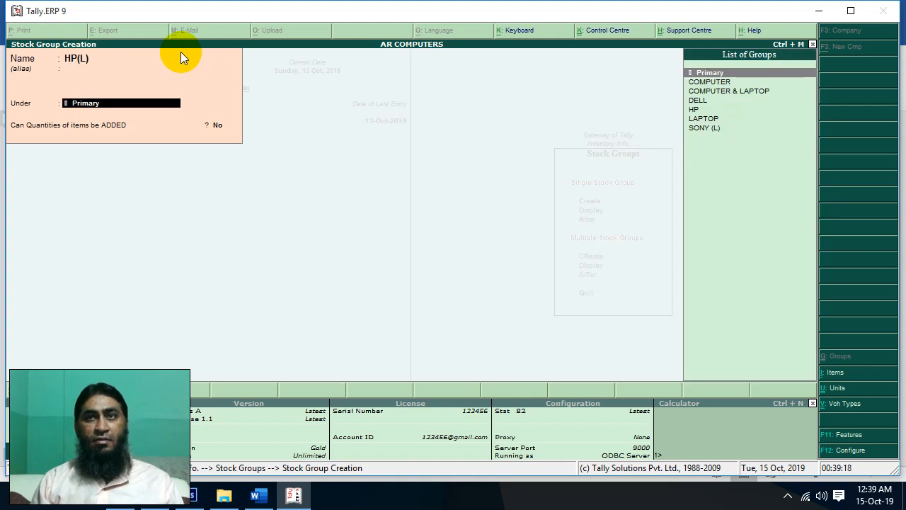
{"action": "key", "text": "Down"}
{"action": "key", "text": "Down"}
{"action": "key", "text": "Down"}
{"action": "key", "text": "Down"}
{"action": "key", "text": "Down"}
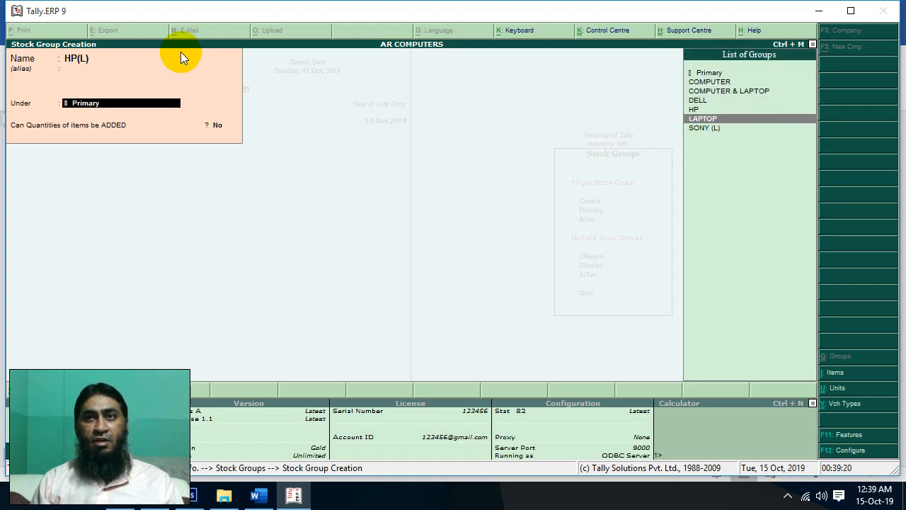
{"action": "key", "text": "Return"}
{"action": "key", "text": "Return"}
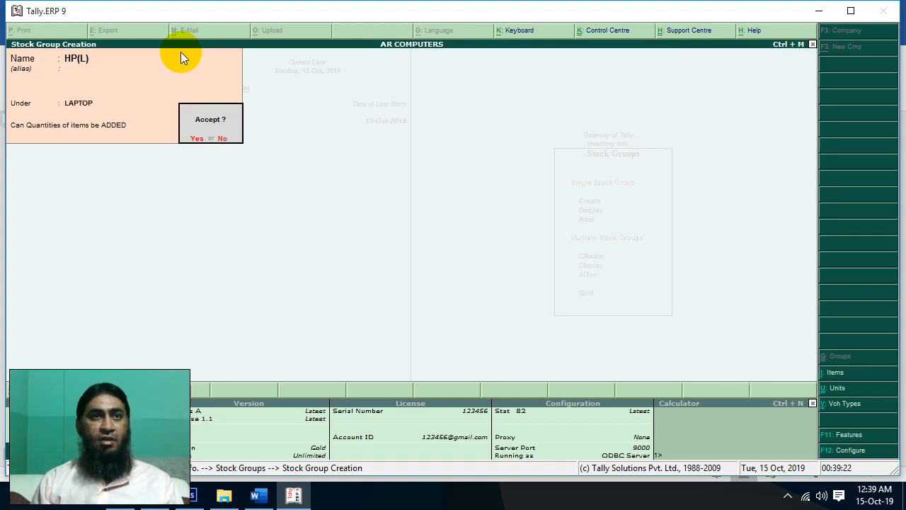
{"action": "key", "text": "Return"}
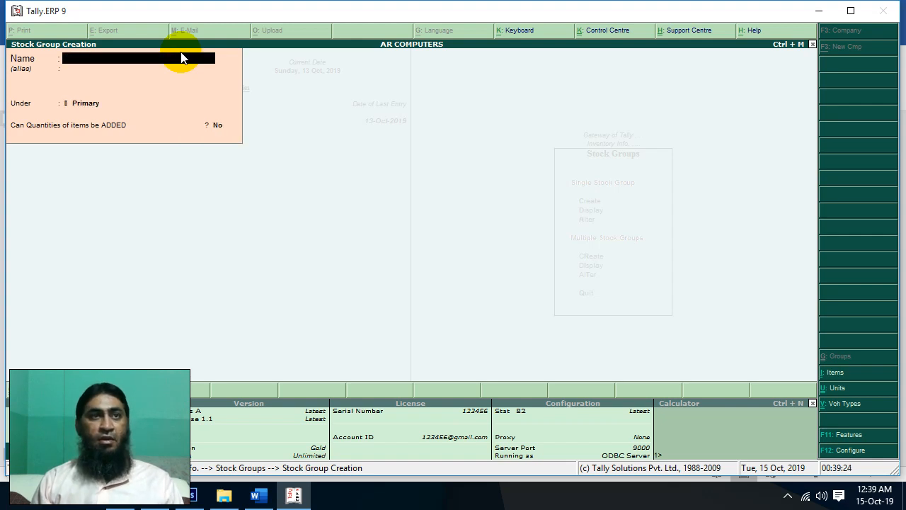
{"action": "key", "text": "Escape"}
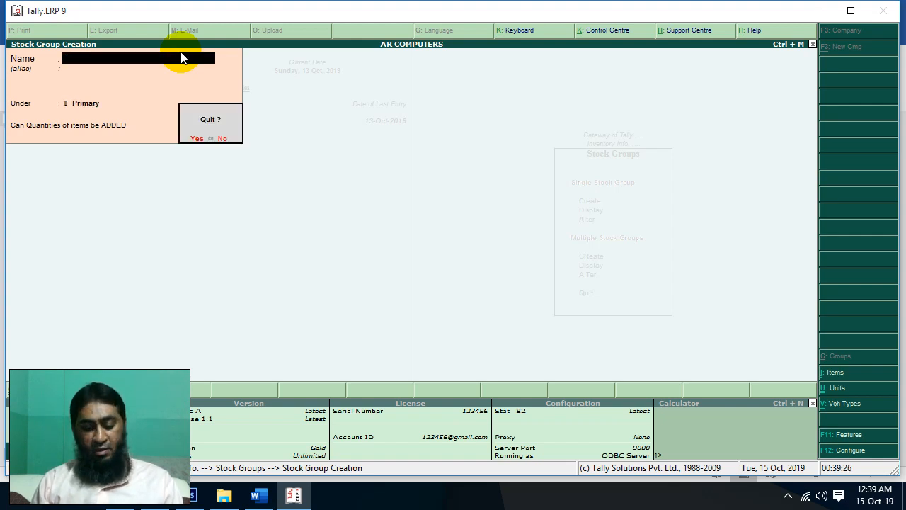
{"action": "key", "text": "Return"}
Review the list of existing stock groups, and check it against the hierarchy chart in the Word document.
{"action": "key", "text": "Down"}
{"action": "key", "text": "Return"}
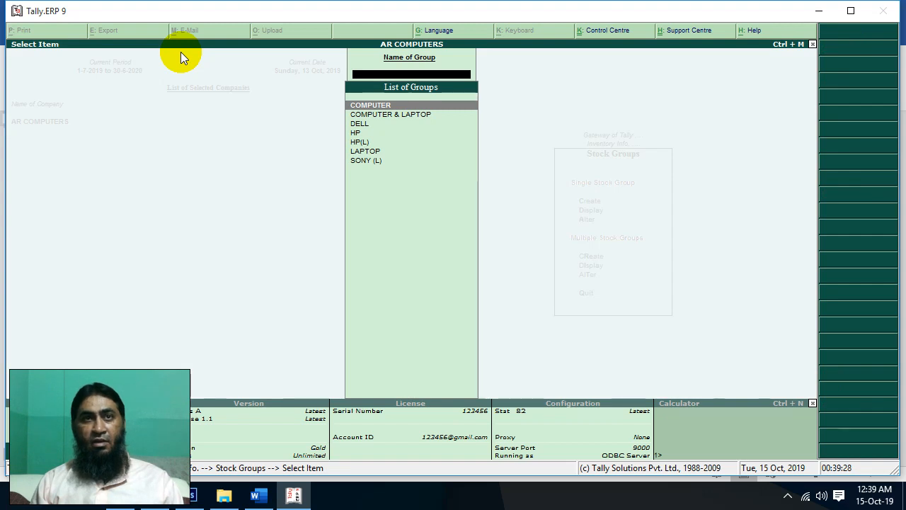
{"action": "key", "text": "Down"}
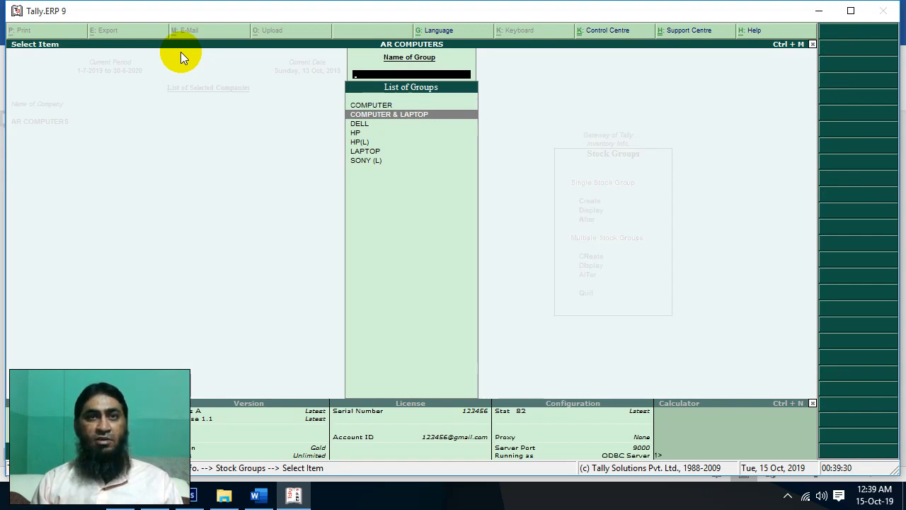
{"action": "key", "text": "Up"}
{"action": "key", "text": "Down"}
{"action": "key", "text": "Down"}
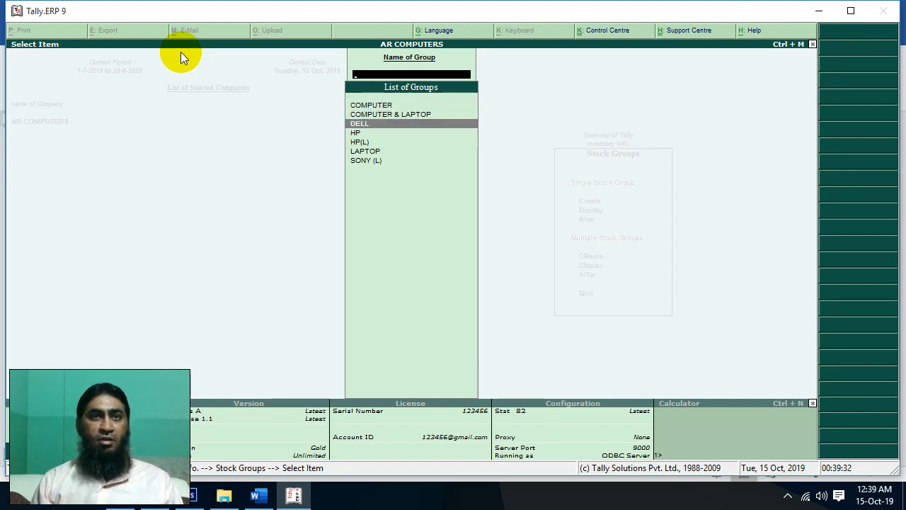
{"action": "key", "text": "Down"}
{"action": "key", "text": "Down"}
{"action": "key", "text": "Down"}
{"action": "key", "text": "Up"}
{"action": "key", "text": "Up"}
{"action": "key", "text": "Up"}
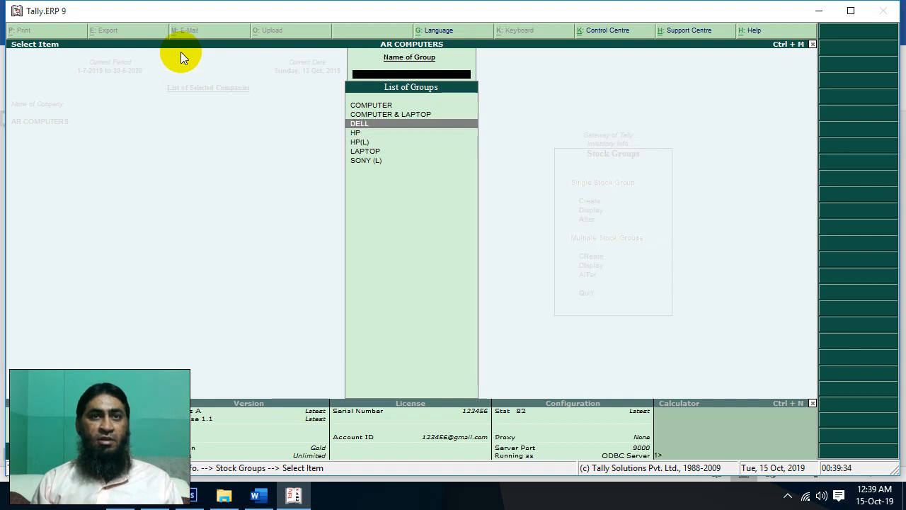
{"action": "key", "text": "Down"}
{"action": "key", "text": "Down"}
{"action": "key", "text": "Down"}
{"action": "key", "text": "Down"}
{"action": "key", "text": "Up"}
{"action": "key", "text": "Up"}
{"action": "key", "text": "Up"}
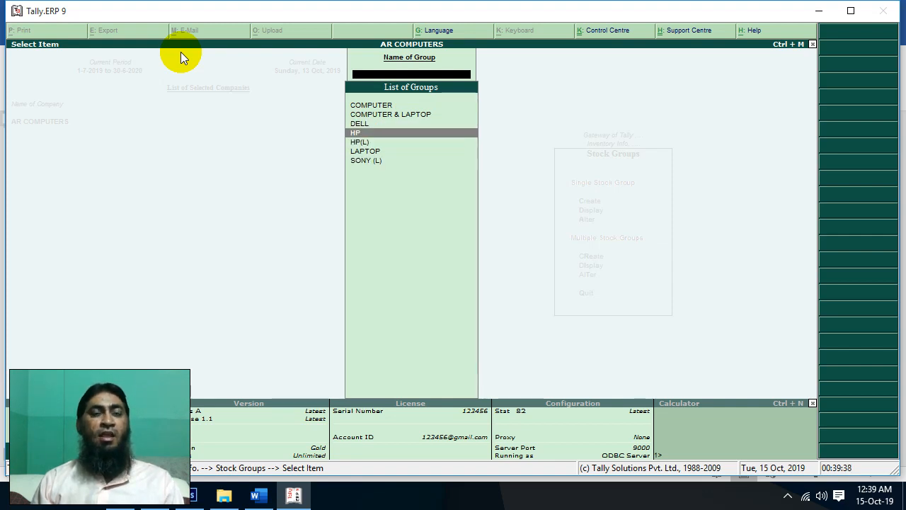
{"action": "key", "text": "Escape"}
{"action": "key", "text": "alt+Tab"}
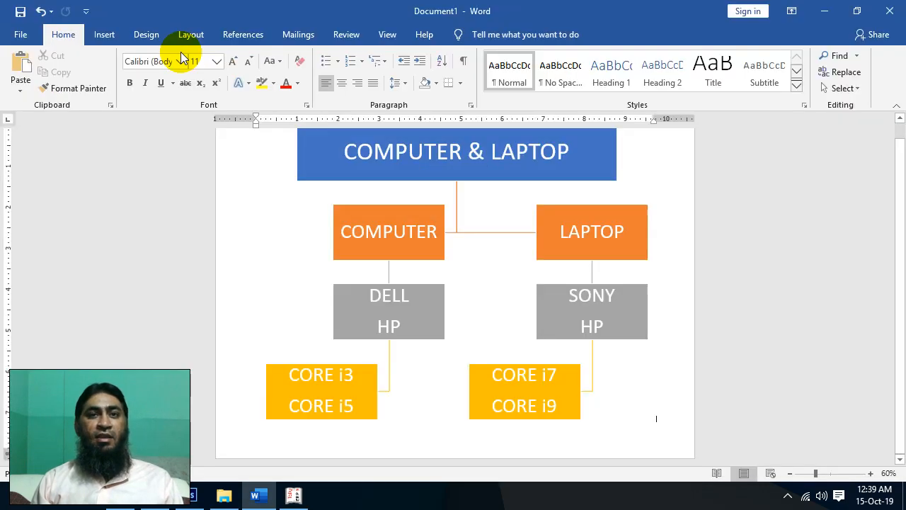
{"action": "key", "text": "alt+Tab"}
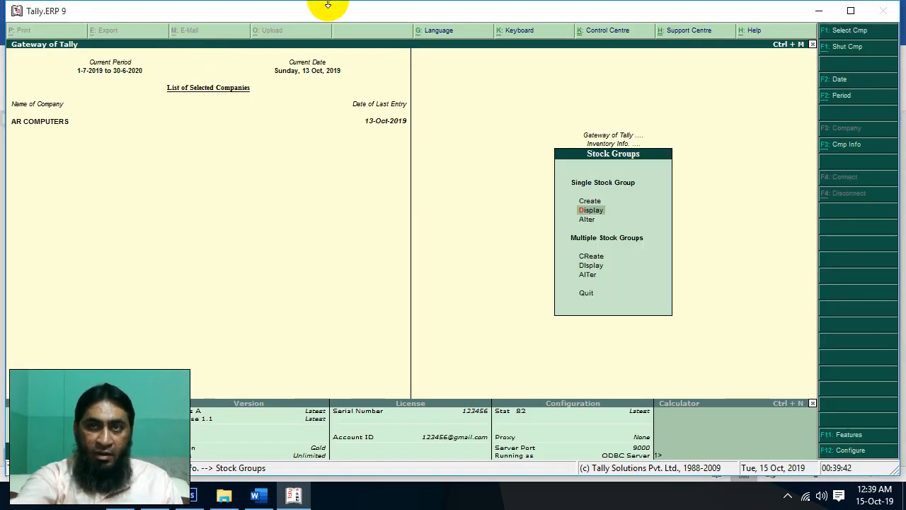
Set Maintain Stock Categories to Yes in the company's inventory features, and save the configuration.
{"action": "left_click", "coordinate": [847, 438]}
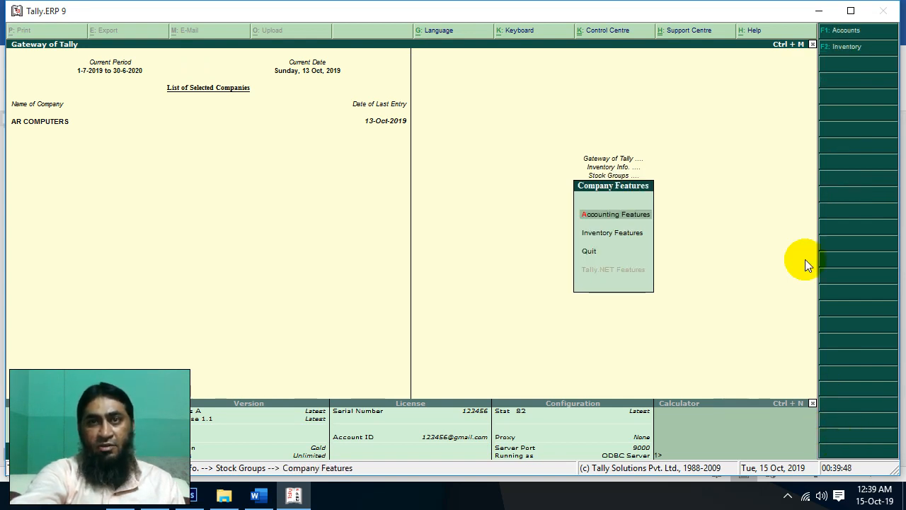
{"action": "left_click", "coordinate": [620, 235]}
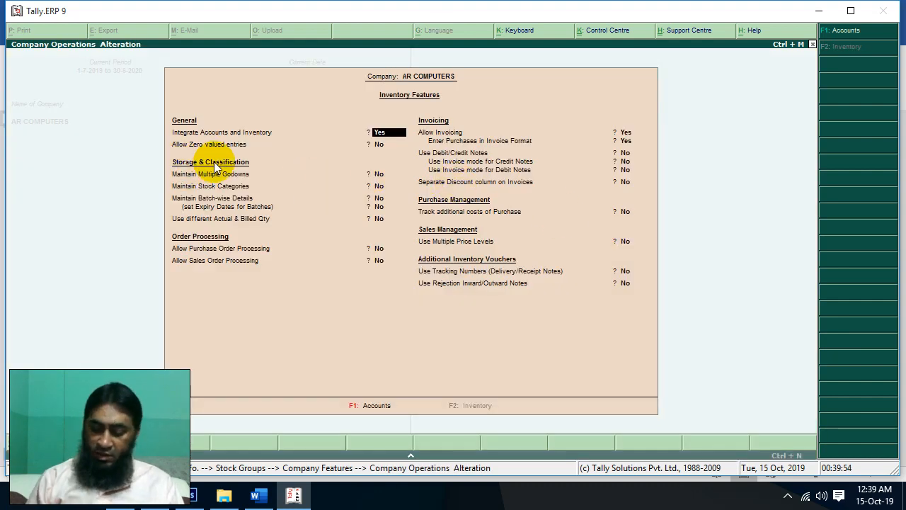
{"action": "key", "text": "super+plus"}
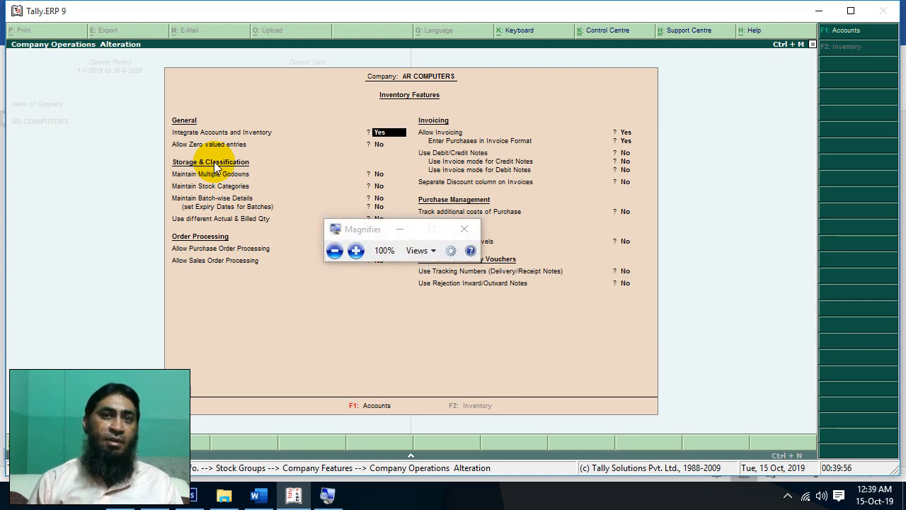
{"action": "key", "text": "super+plus"}
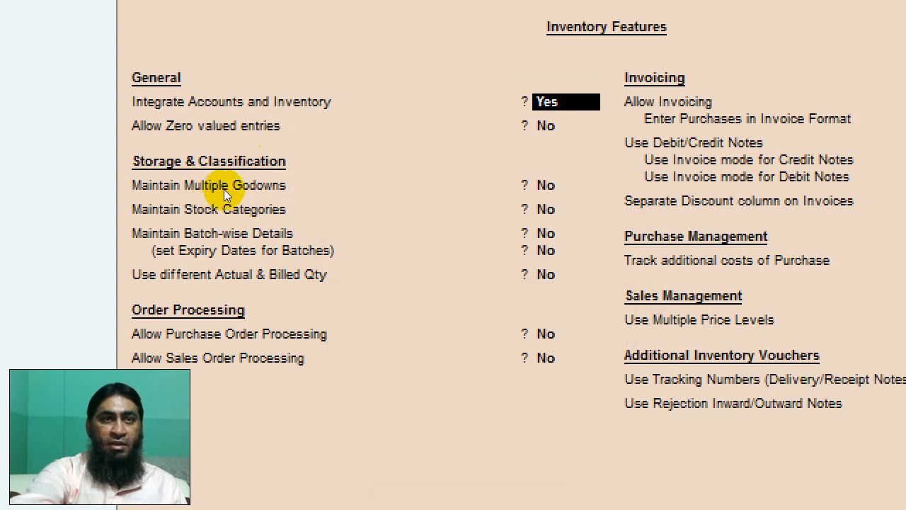
{"action": "key", "text": "Return"}
{"action": "key", "text": "Return"}
{"action": "key", "text": "Return"}
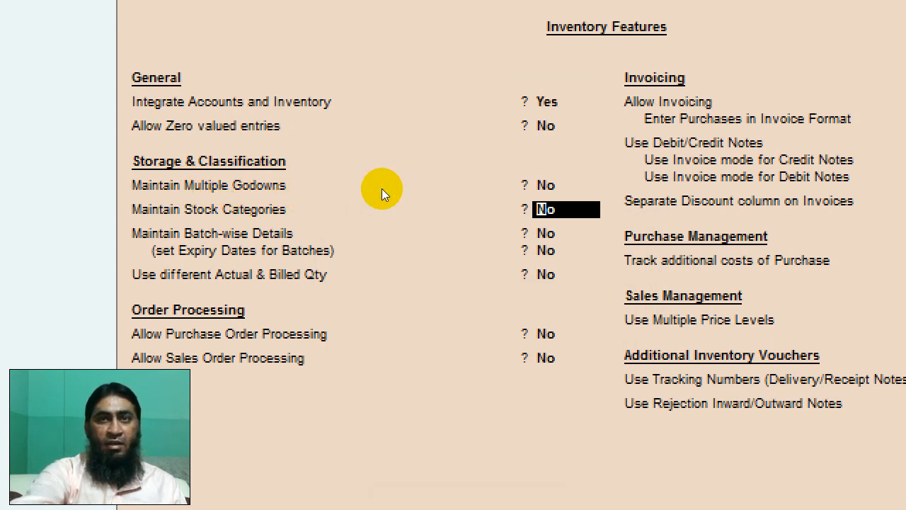
{"action": "type", "text": "Y"}
{"action": "key", "text": "Return"}
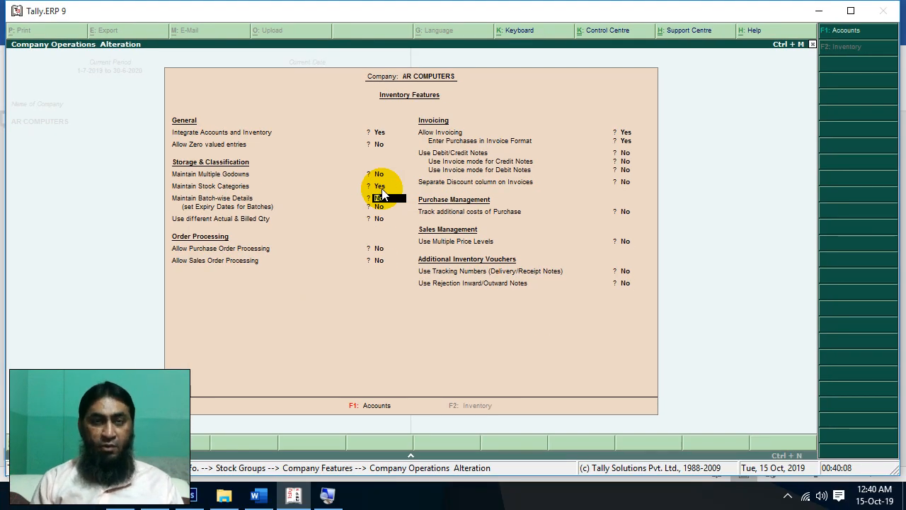
{"action": "key", "text": "ctrl+a"}
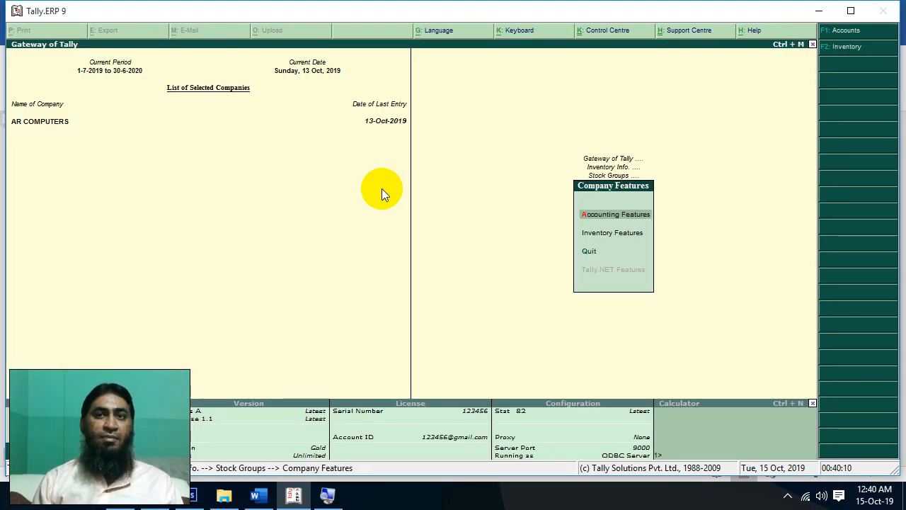
{"action": "key", "text": "Escape"}
{"action": "key", "text": "Escape"}
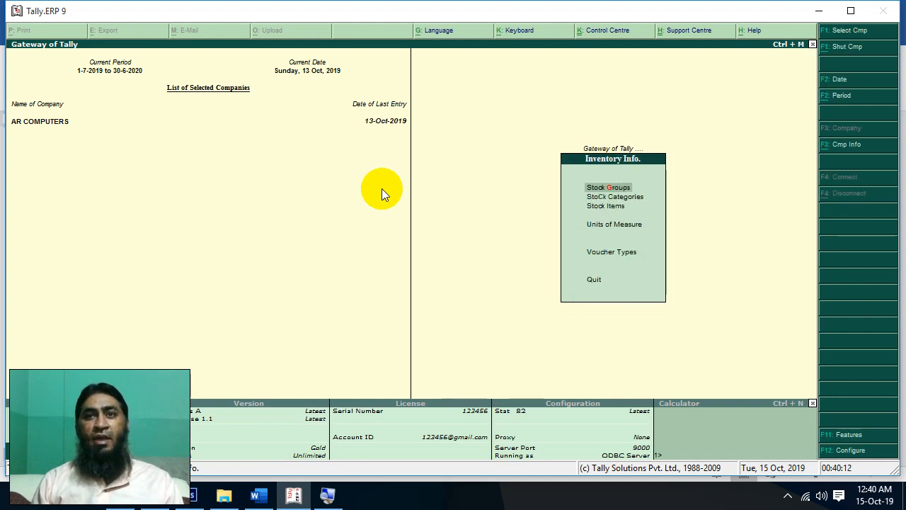
Open the stock categories section of the inventory masters.
{"action": "key", "text": "Down"}
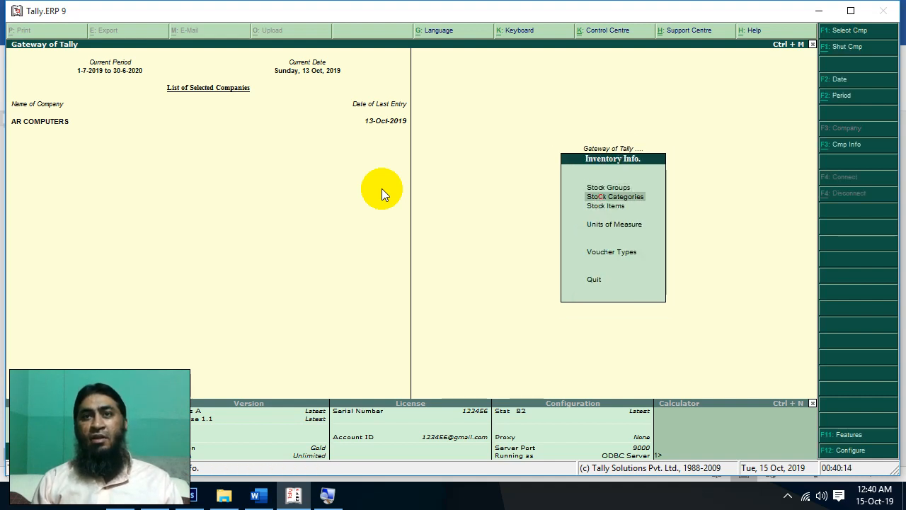
{"action": "key", "text": "Down"}
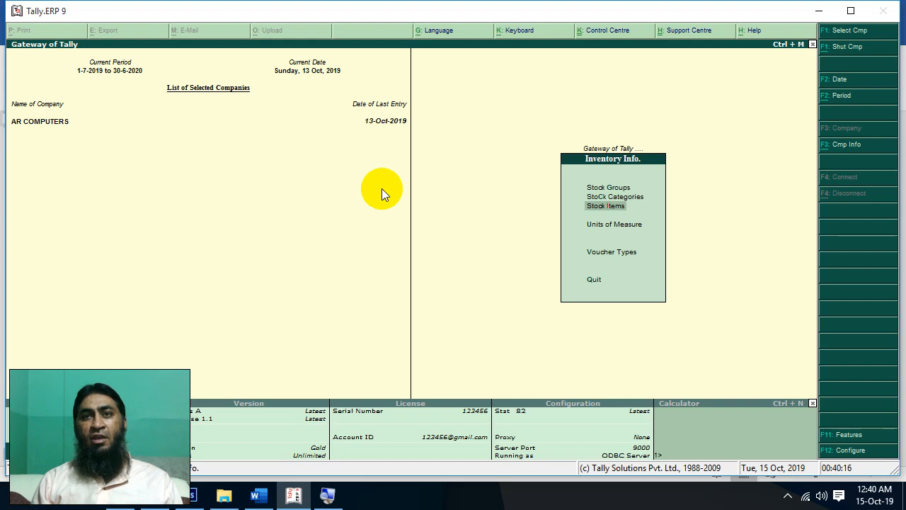
{"action": "key", "text": "Up"}
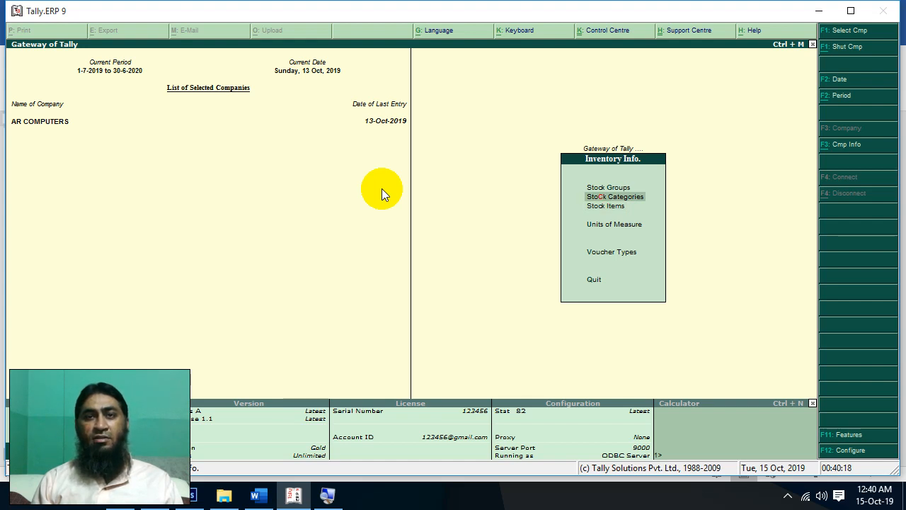
{"action": "key", "text": "Return"}
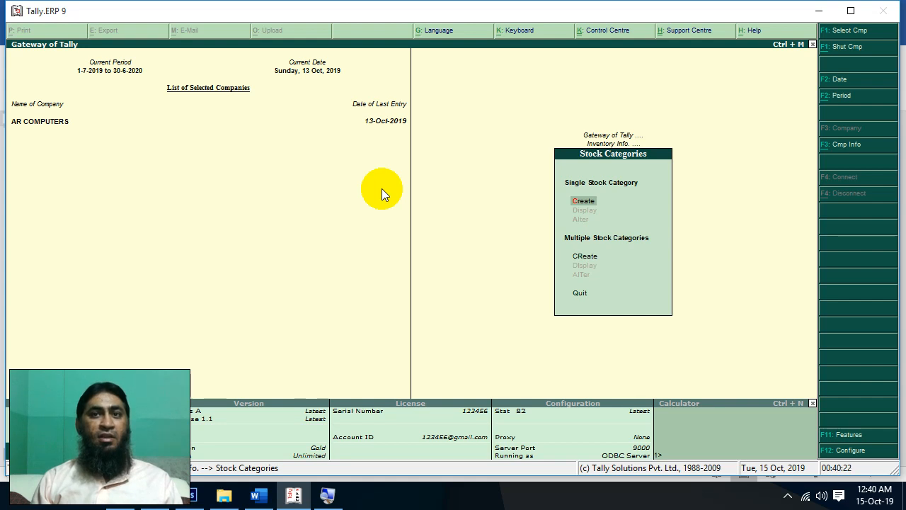
{"action": "key", "text": "Return"}
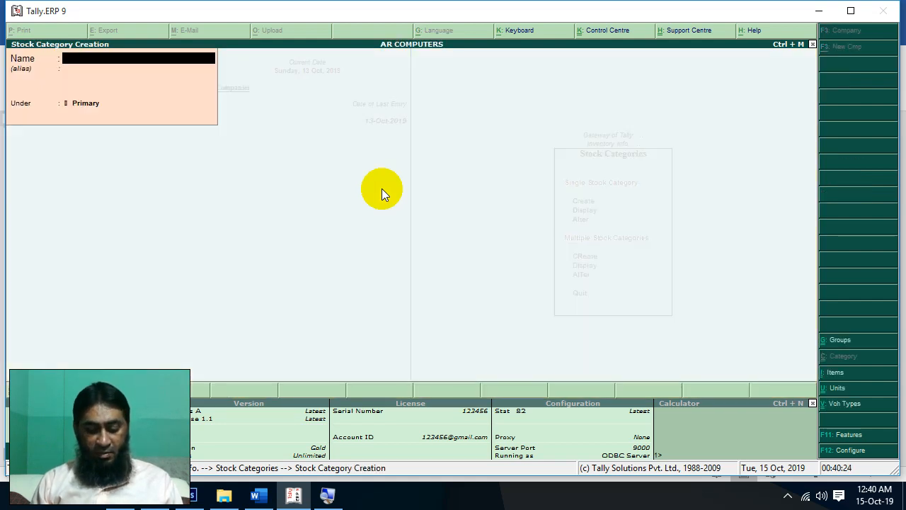
{"action": "type", "text": "DELL (C"}
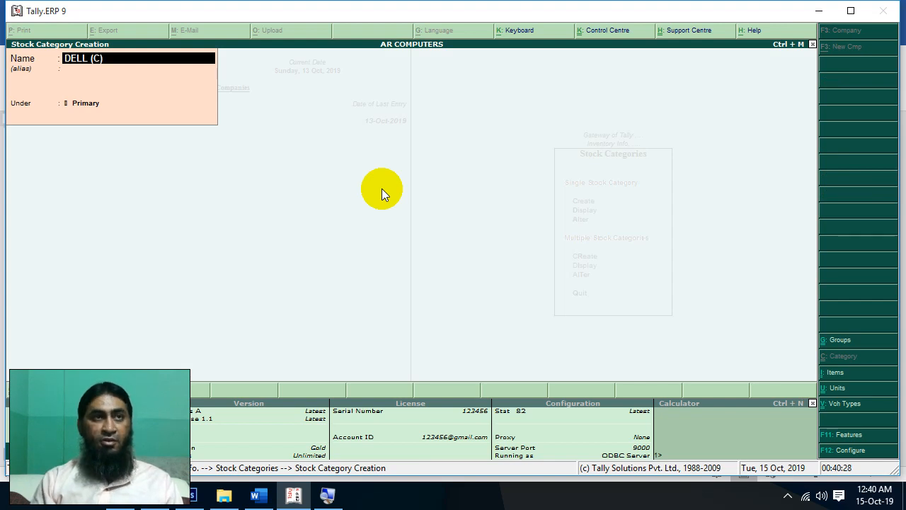
{"action": "key", "text": "Return"}
{"action": "key", "text": "Return"}
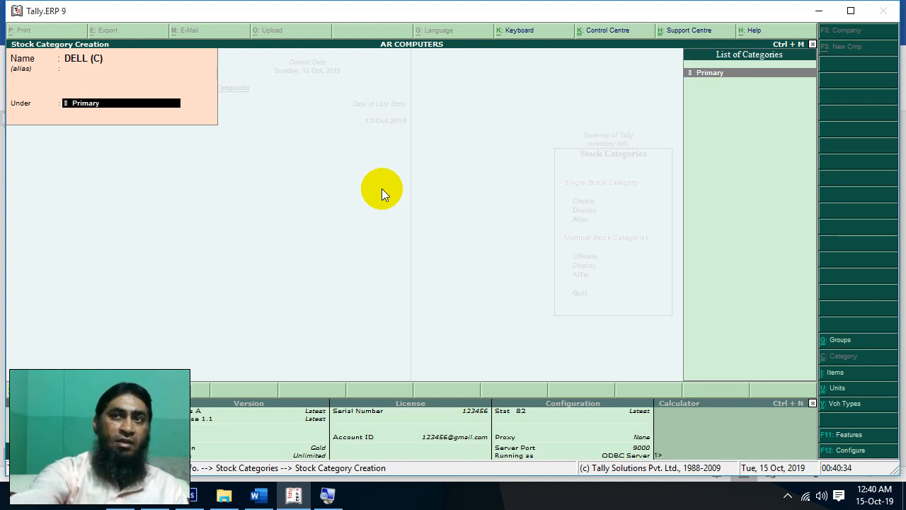
{"action": "key", "text": "BackSpace"}
{"action": "key", "text": "Escape"}
{"action": "key", "text": "y"}
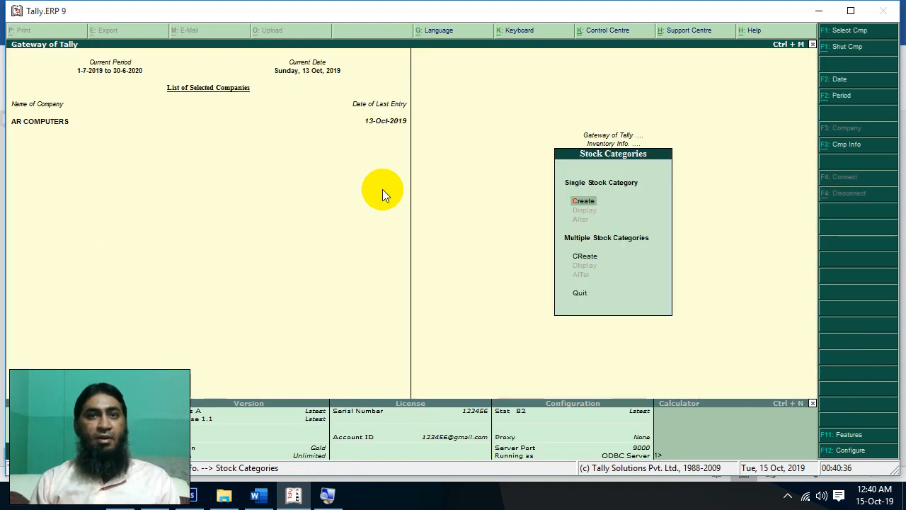
Create the single stock category CORE I3 (C) under Primary.
{"action": "key", "text": "Return"}
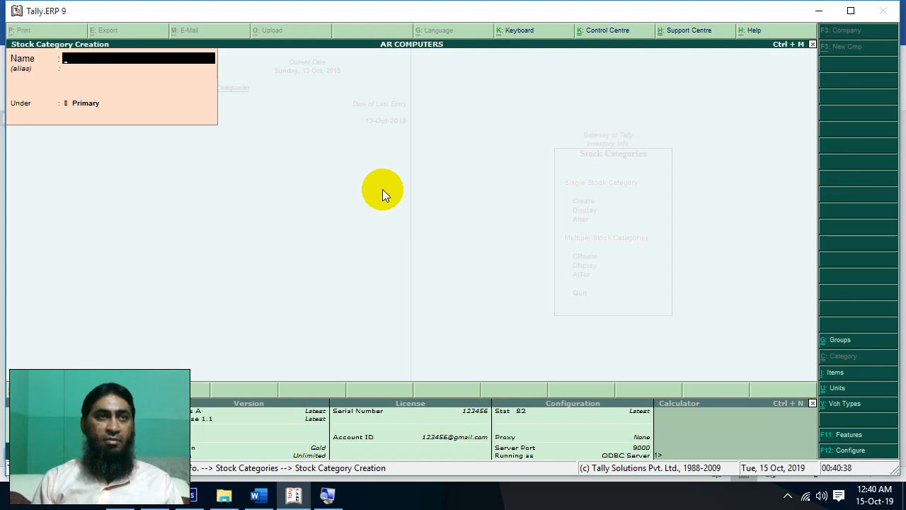
{"action": "type", "text": "R"}
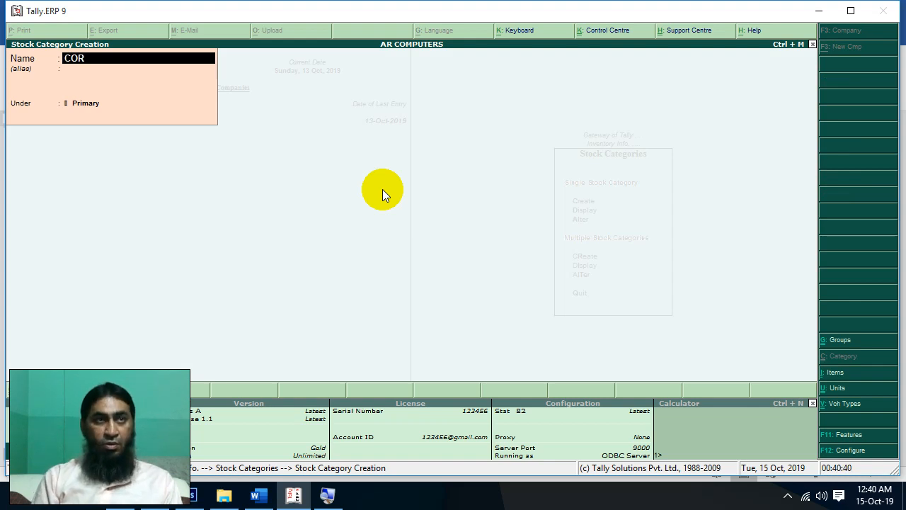
{"action": "type", "text": "E i"}
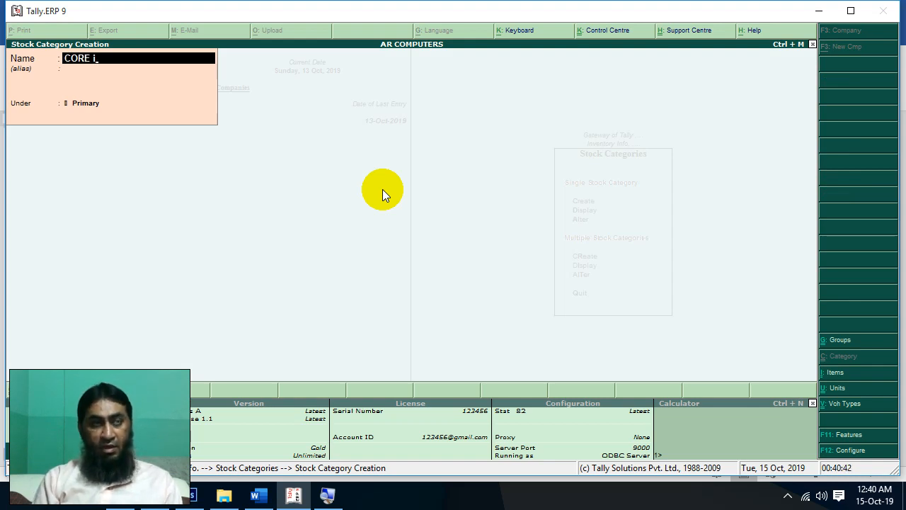
{"action": "type", "text": "3"}
{"action": "key", "text": "BackSpace"}
{"action": "key", "text": "BackSpace"}
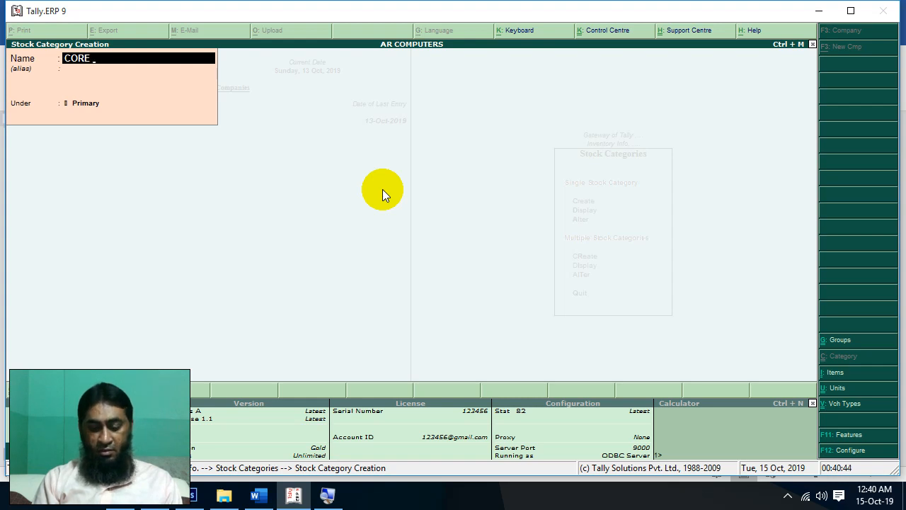
{"action": "type", "text": "I3"}
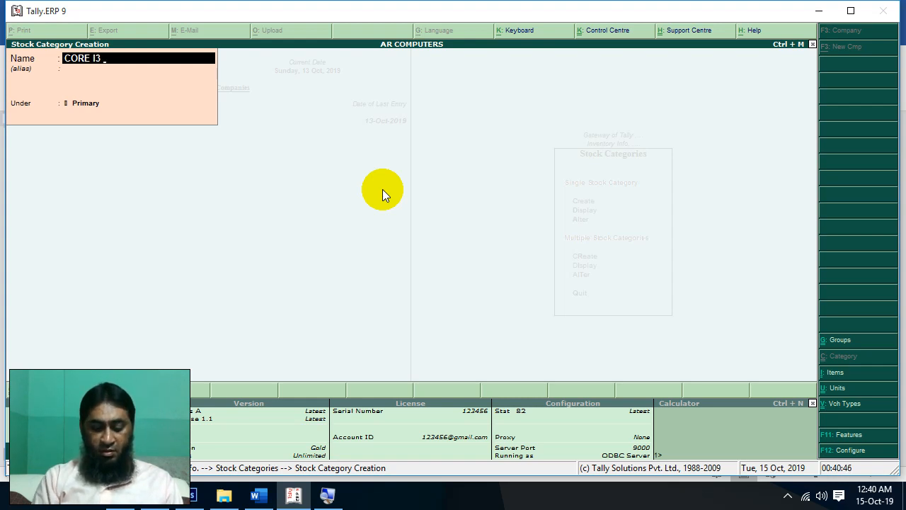
{"action": "type", "text": " (C)"}
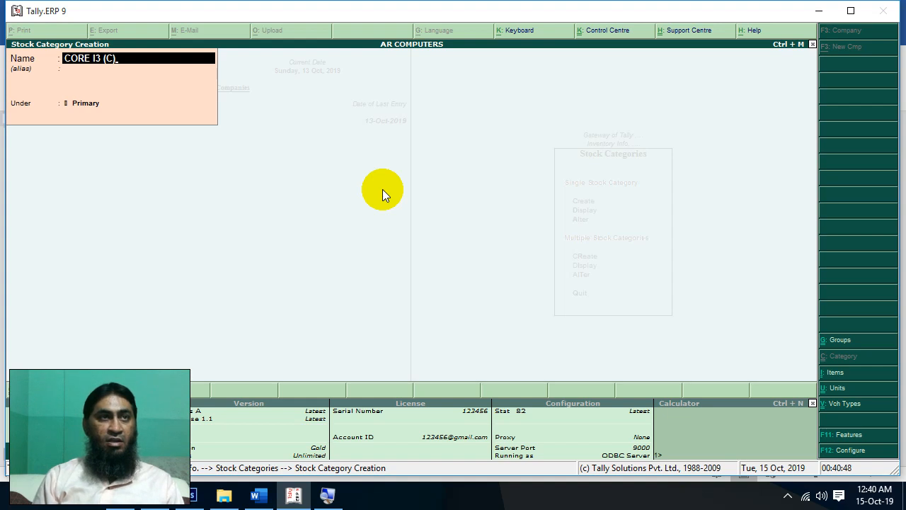
{"action": "key", "text": "Return"}
{"action": "key", "text": "Return"}
{"action": "key", "text": "Return"}
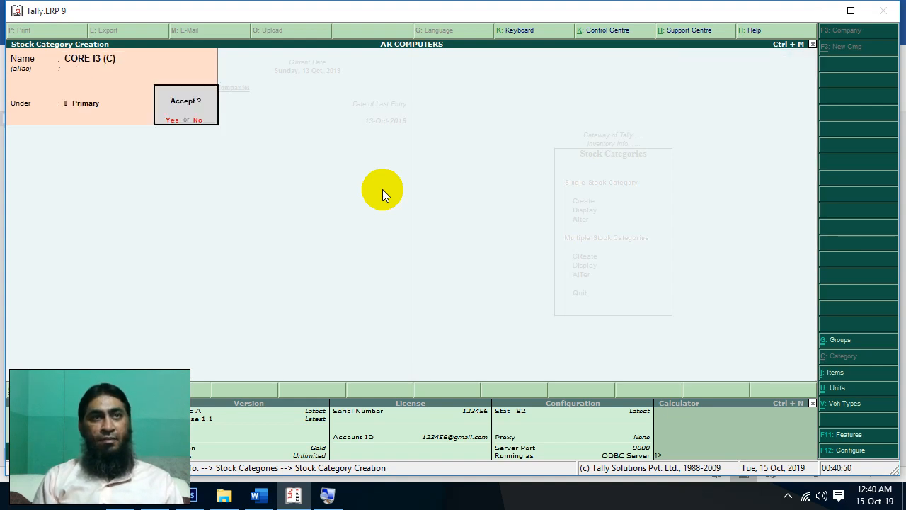
{"action": "key", "text": "Return"}
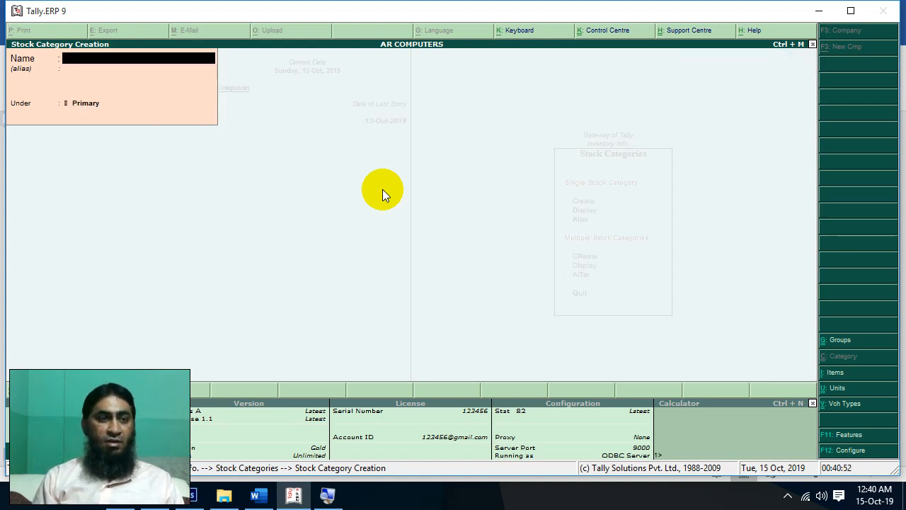
Create the stock category Core I5 (C) under Primary.
{"action": "type", "text": "COre"}
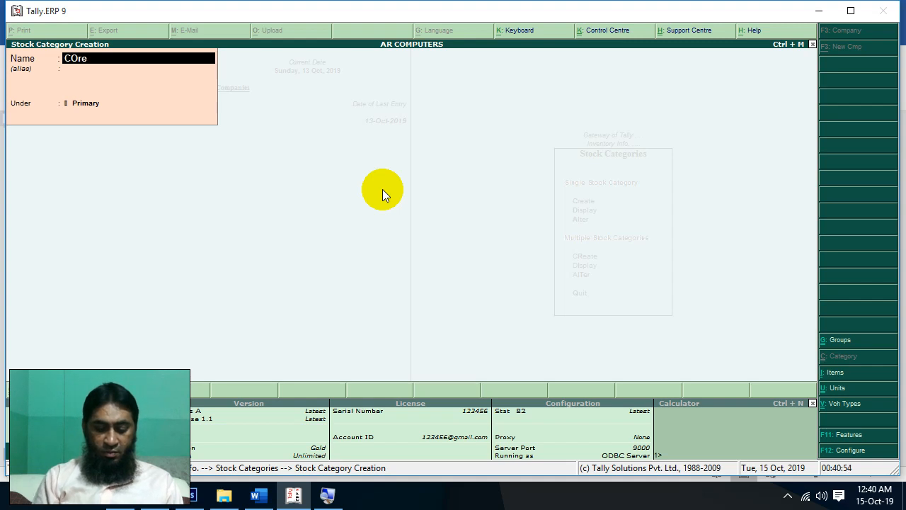
{"action": "type", "text": " i"}
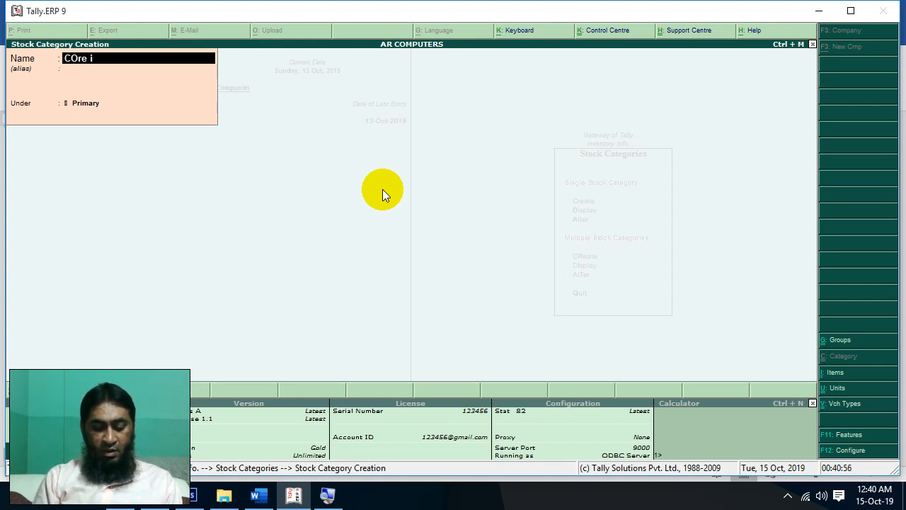
{"action": "type", "text": "5"}
{"action": "key", "text": "BackSpace"}
{"action": "key", "text": "BackSpace"}
{"action": "key", "text": "BackSpace"}
{"action": "key", "text": "BackSpace"}
{"action": "key", "text": "BackSpace"}
{"action": "key", "text": "BackSpace"}
{"action": "key", "text": "BackSpace"}
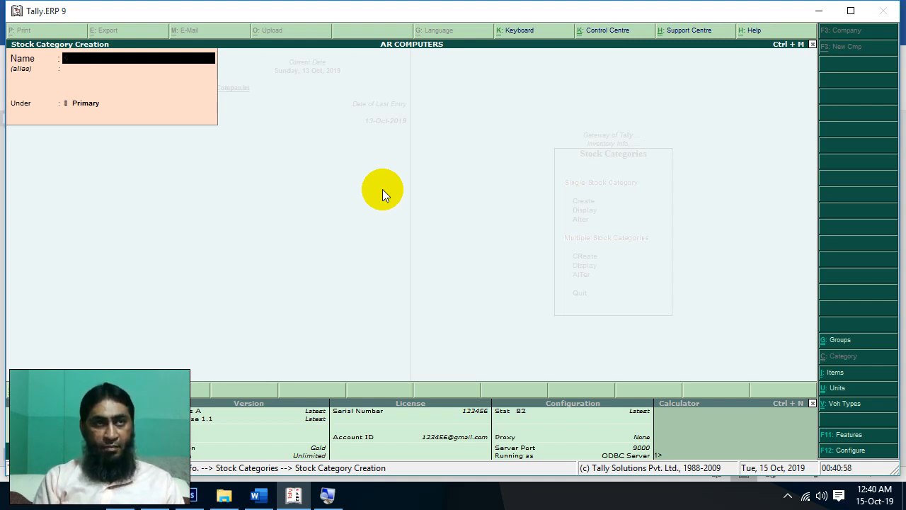
{"action": "type", "text": "Core"}
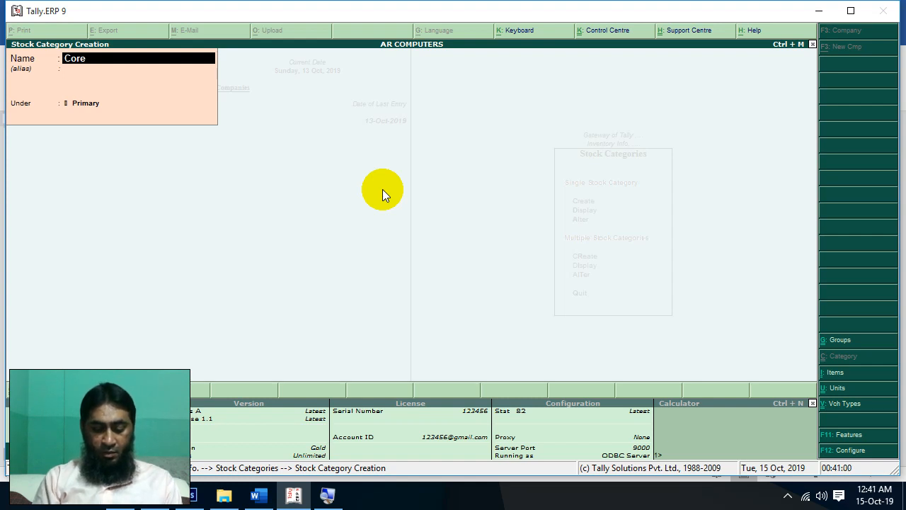
{"action": "type", "text": " i5"}
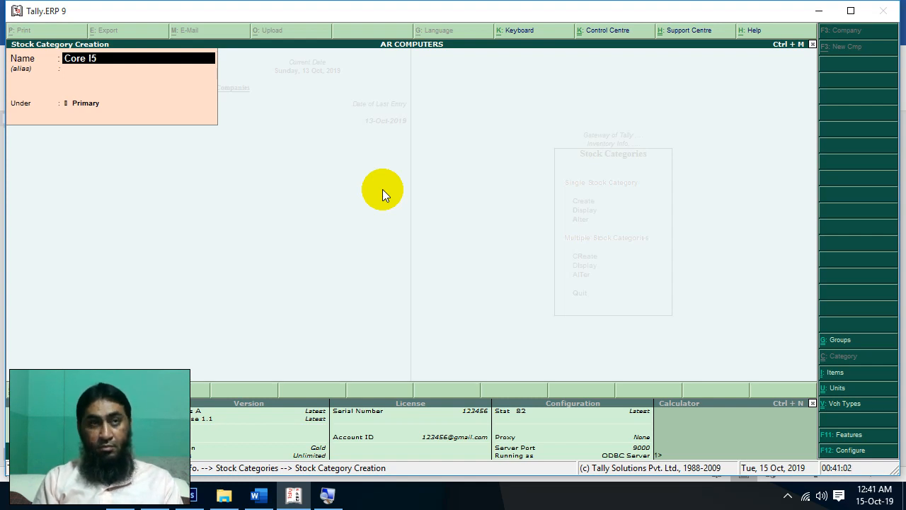
{"action": "type", "text": " ("}
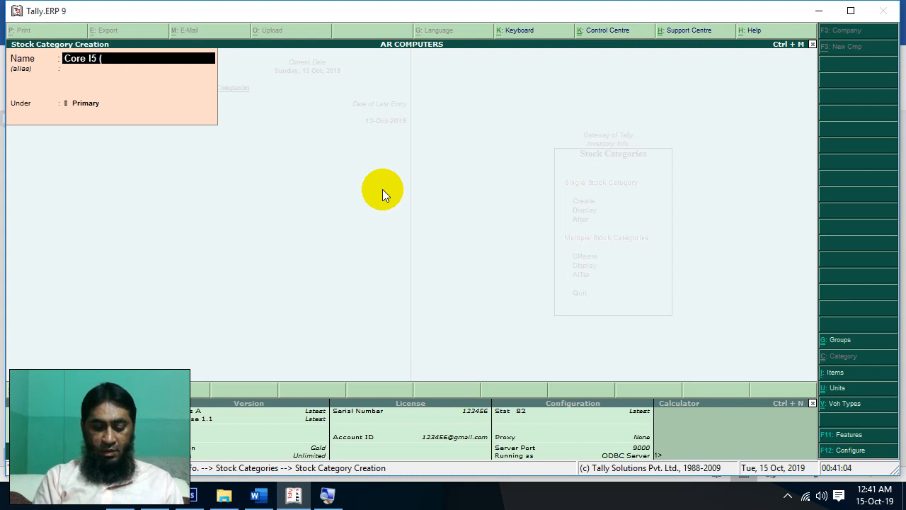
{"action": "type", "text": "c)"}
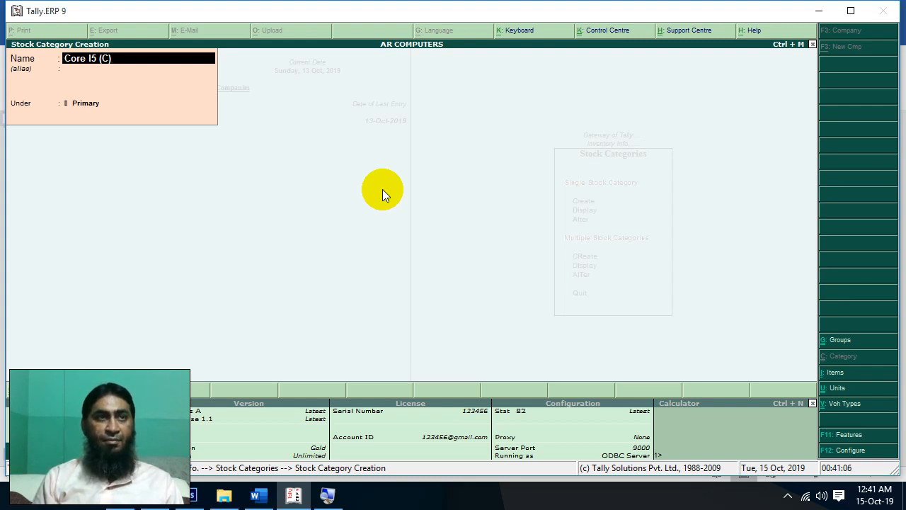
{"action": "key", "text": "Return"}
{"action": "key", "text": "ctrl+a"}
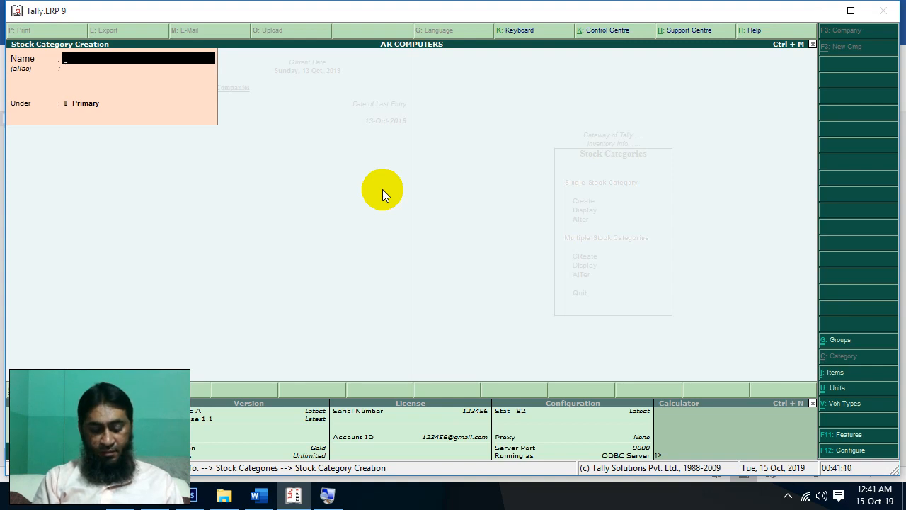
Create the stock category Core I7 (L) under Primary.
{"action": "type", "text": "Core"}
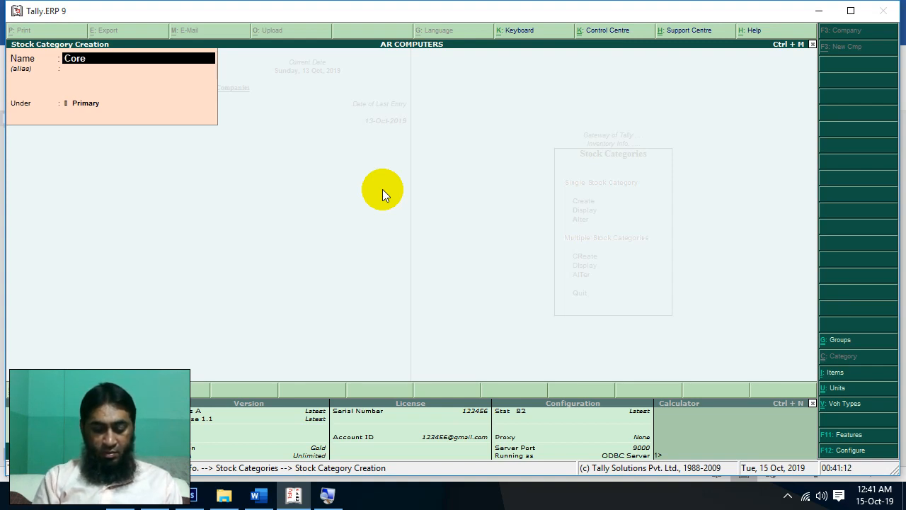
{"action": "type", "text": "i"}
{"action": "key", "text": "BackSpace"}
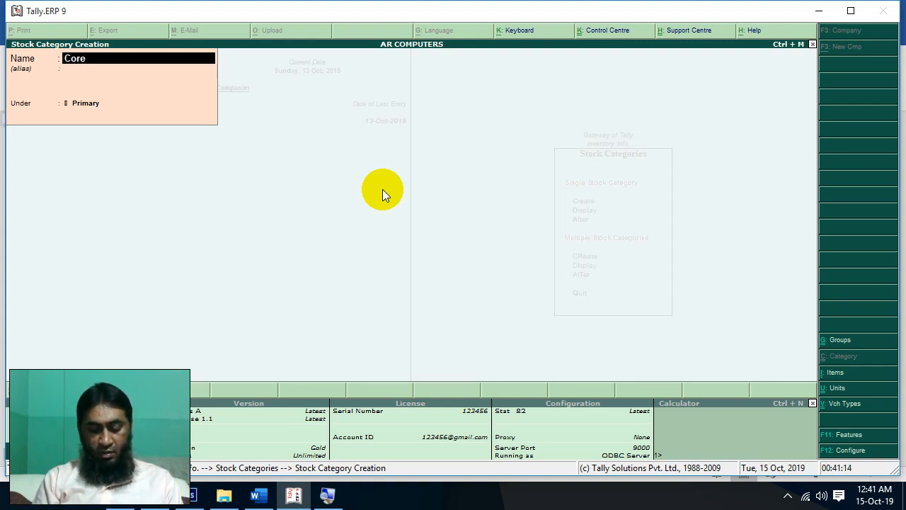
{"action": "type", "text": "7"}
{"action": "key", "text": "BackSpace"}
{"action": "key", "text": "BackSpace"}
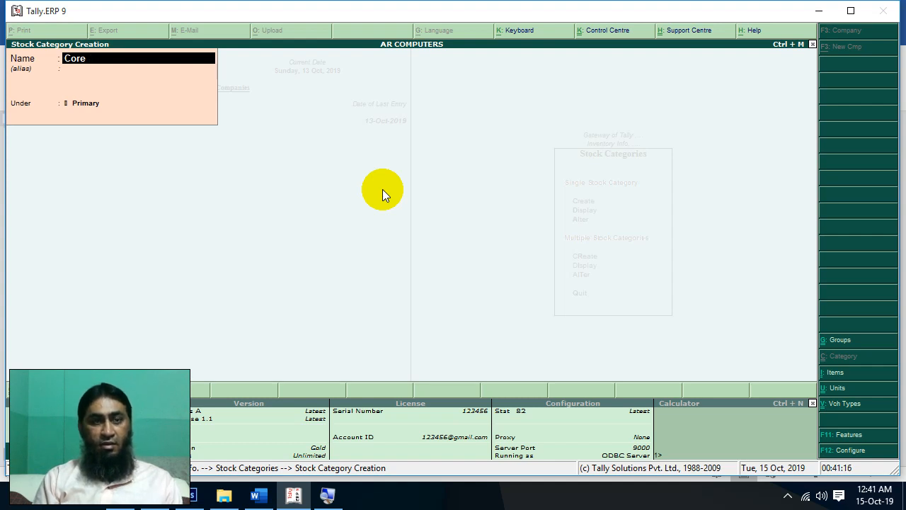
{"action": "type", "text": "I7 ("}
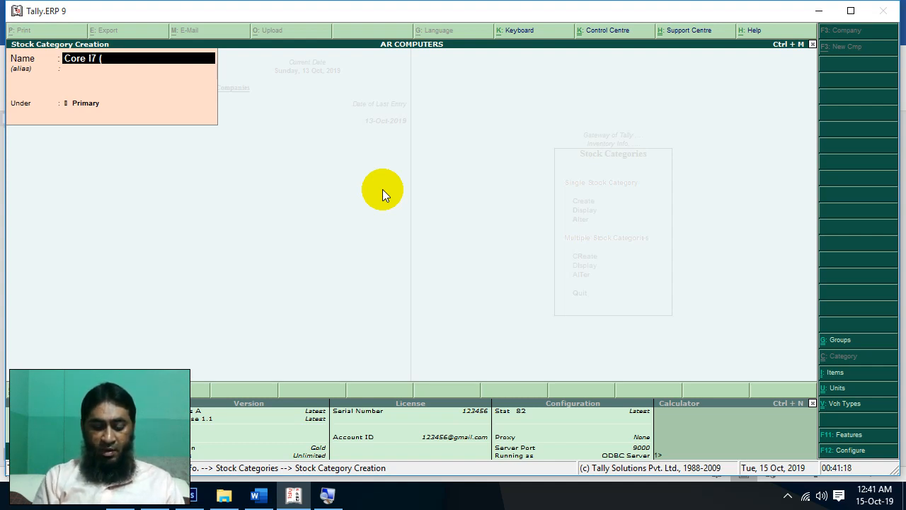
{"action": "type", "text": "L)"}
{"action": "key", "text": "Return"}
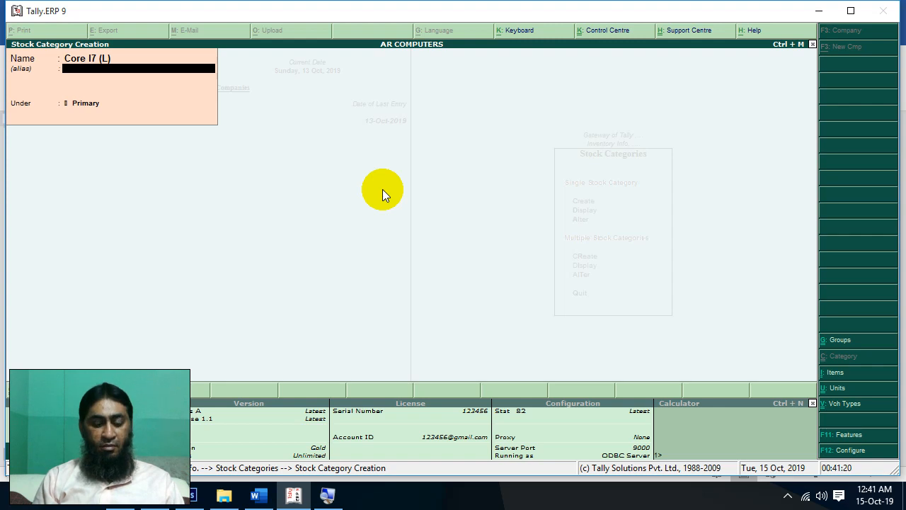
{"action": "key", "text": "ctrl+a"}
Create the stock category Core I9 (L) under Primary, and leave stock category creation.
{"action": "type", "text": "Core"}
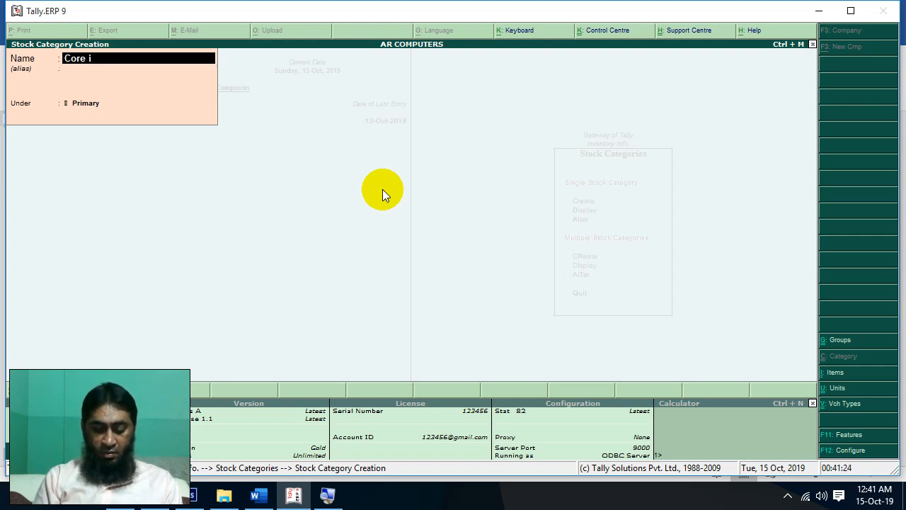
{"action": "type", "text": " I9 (L"}
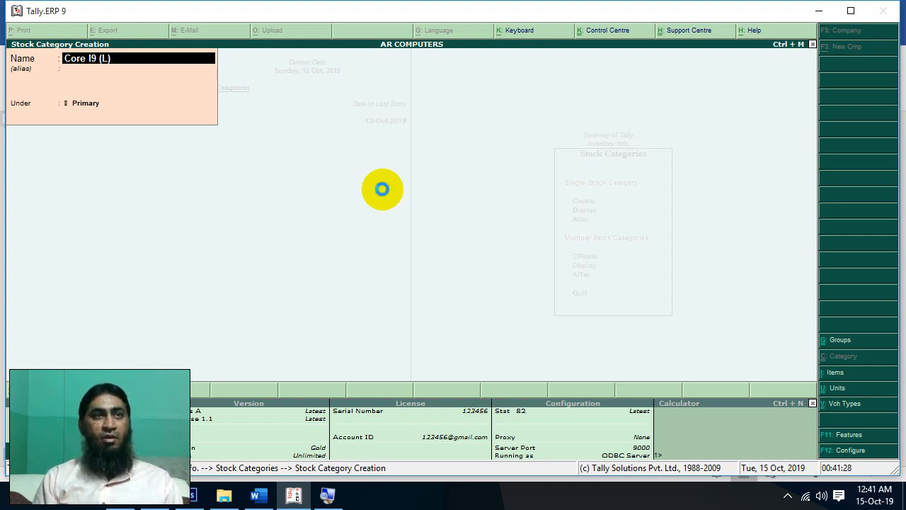
{"action": "key", "text": "ctrl+a"}
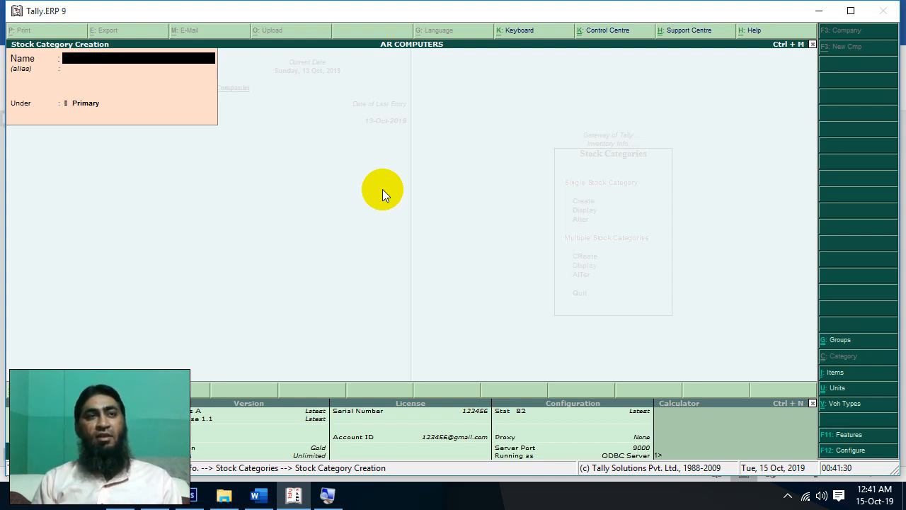
{"action": "key", "text": "Escape"}
{"action": "key", "text": "Return"}
Review the list of created stock categories, and return to the inventory masters.
{"action": "key", "text": "Down"}
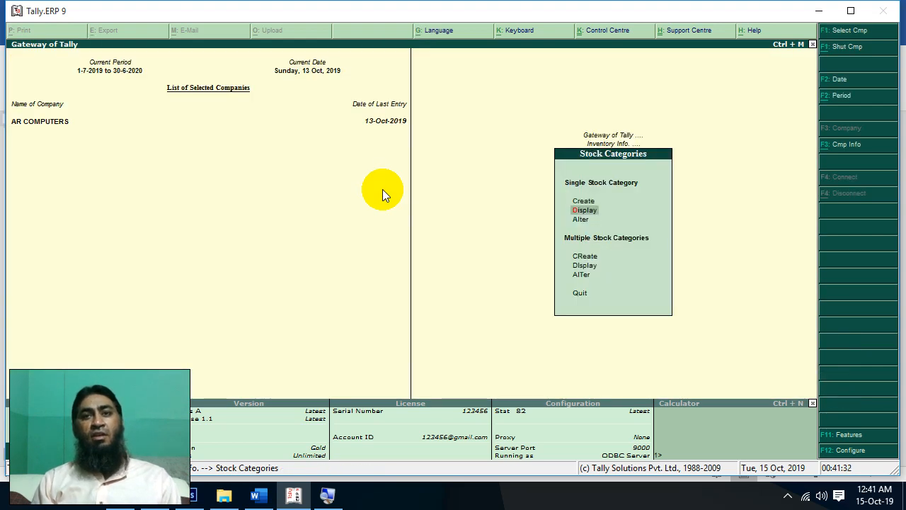
{"action": "key", "text": "Return"}
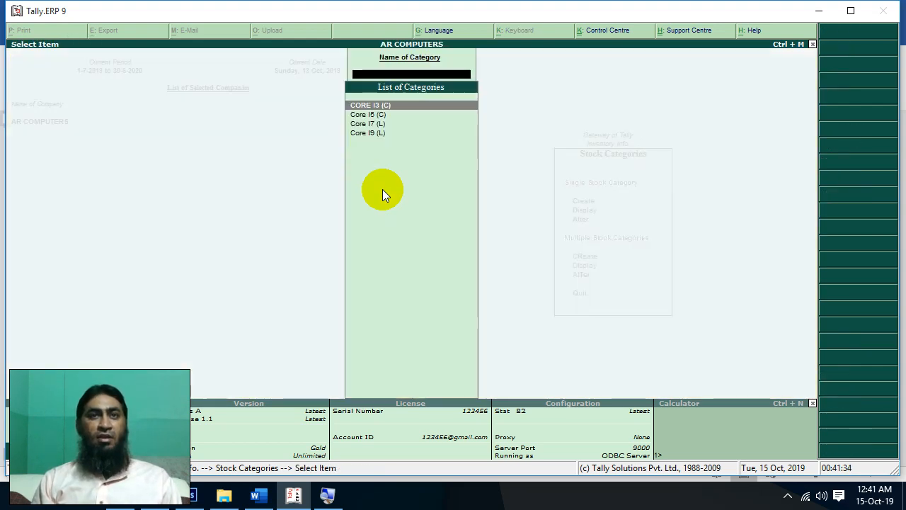
{"action": "key", "text": "Down"}
{"action": "key", "text": "Down"}
{"action": "key", "text": "Down"}
{"action": "key", "text": "Escape"}
{"action": "key", "text": "Escape"}
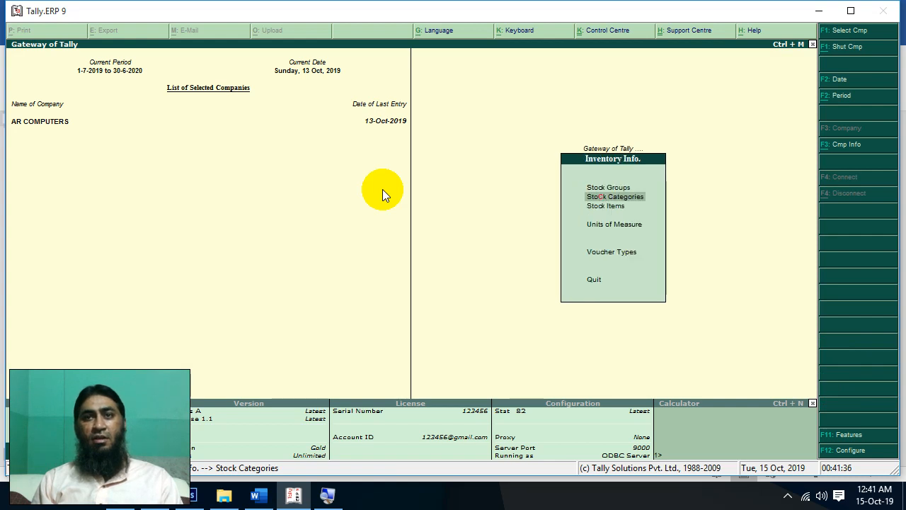
Display the list of stock groups, look through all its entries, and close the list.
{"action": "key", "text": "Up"}
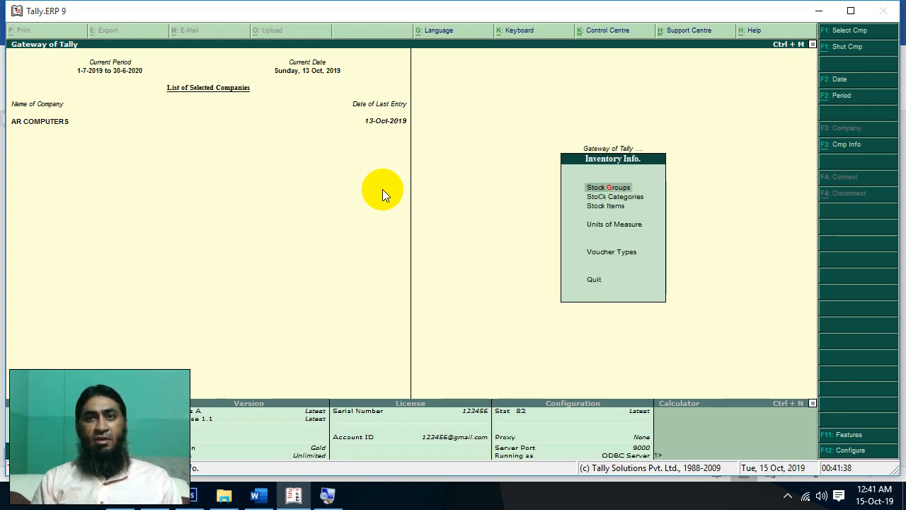
{"action": "key", "text": "Return"}
{"action": "key", "text": "Down"}
{"action": "key", "text": "Return"}
{"action": "key", "text": "Down"}
{"action": "key", "text": "Down"}
{"action": "key", "text": "Down"}
{"action": "key", "text": "Down"}
{"action": "key", "text": "Down"}
{"action": "key", "text": "Down"}
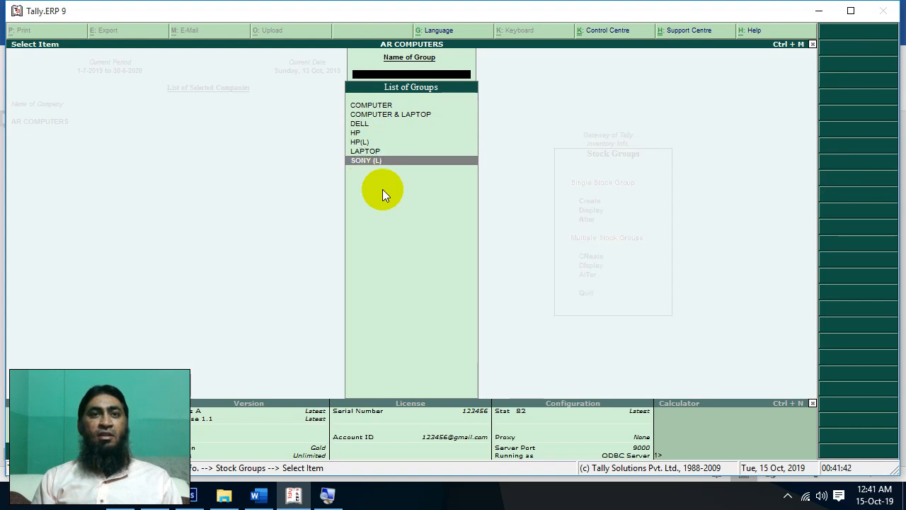
{"action": "key", "text": "Up"}
{"action": "key", "text": "Up"}
{"action": "key", "text": "Up"}
{"action": "key", "text": "Up"}
{"action": "key", "text": "Up"}
{"action": "key", "text": "Up"}
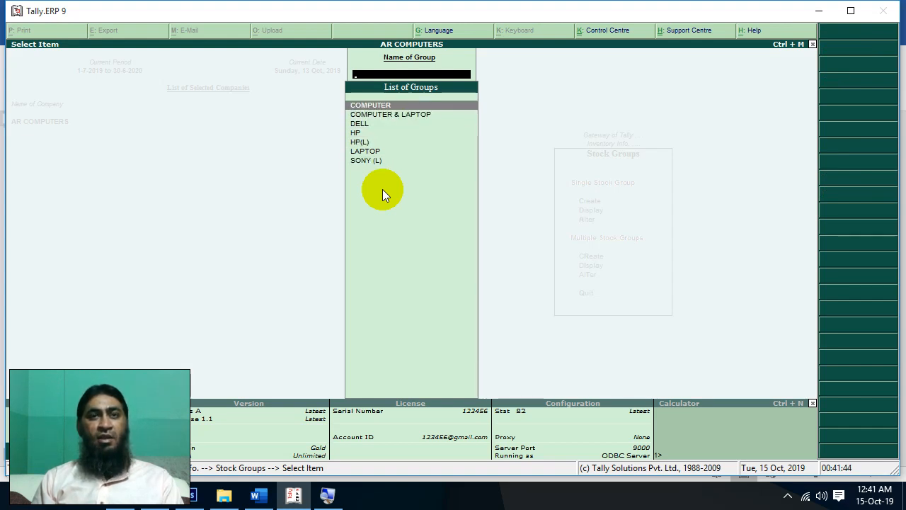
{"action": "key", "text": "Escape"}
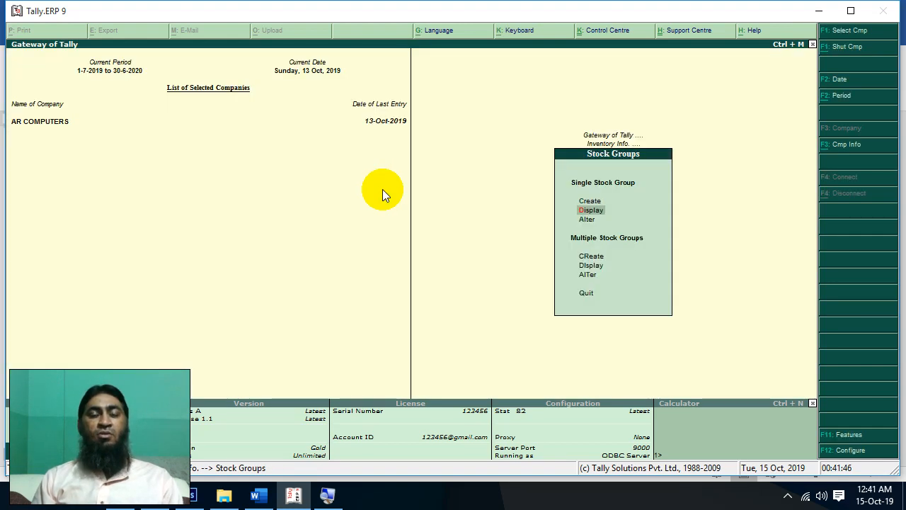